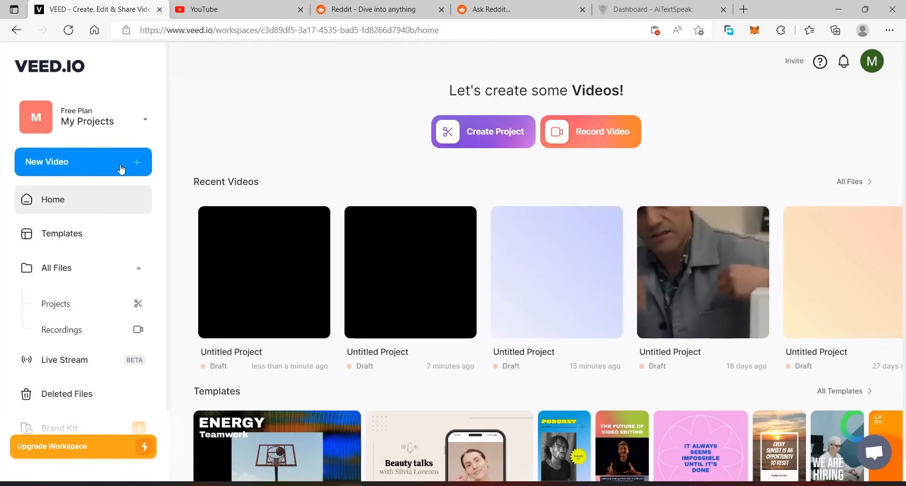
Create a new video project and activate the link entry for adding a YouTube video.
left_click(59, 168)
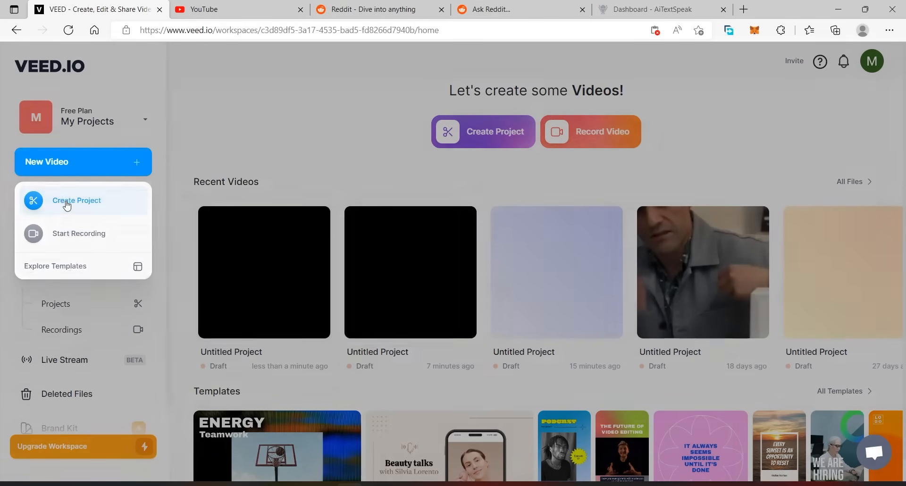
left_click(67, 203)
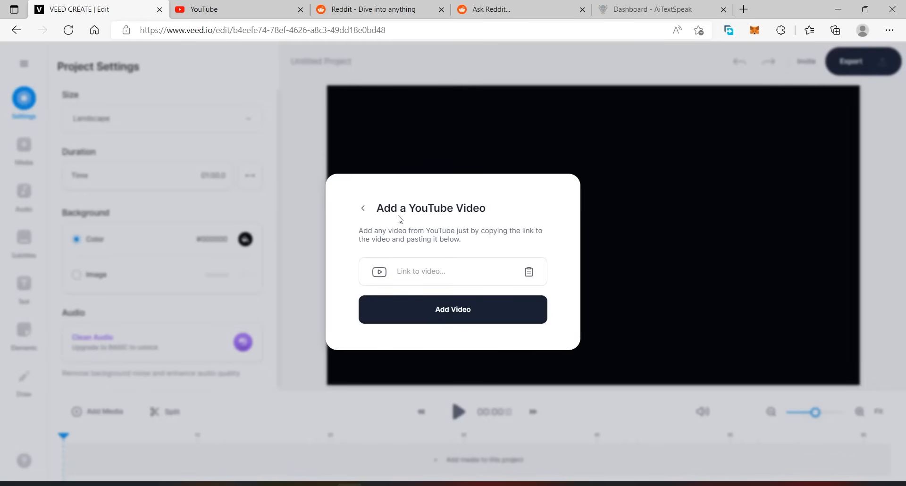
left_click(401, 267)
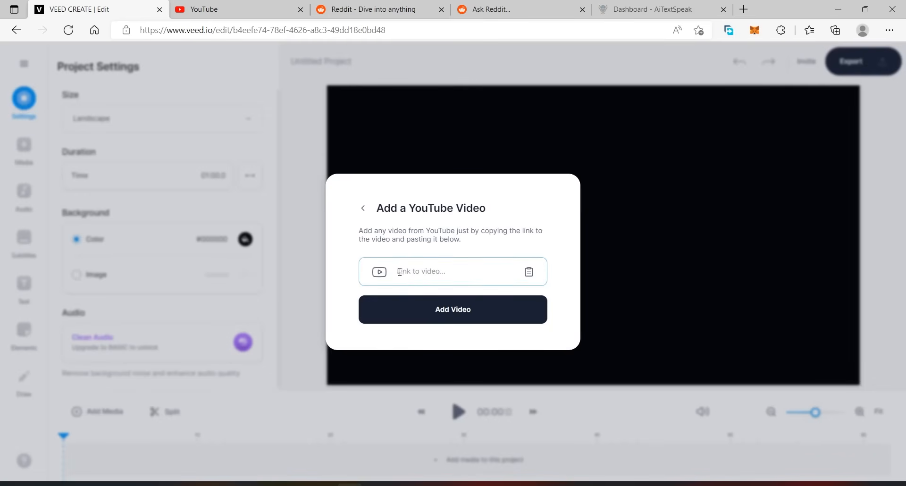
Switch to YouTube, search for "minecraft parkour gameplay" and look through the resulting videos.
left_click(225, 8)
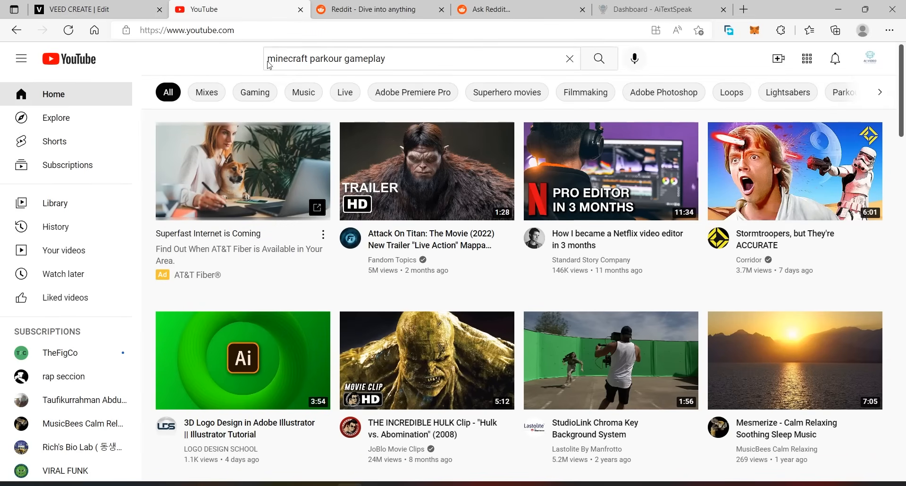
left_click(599, 58)
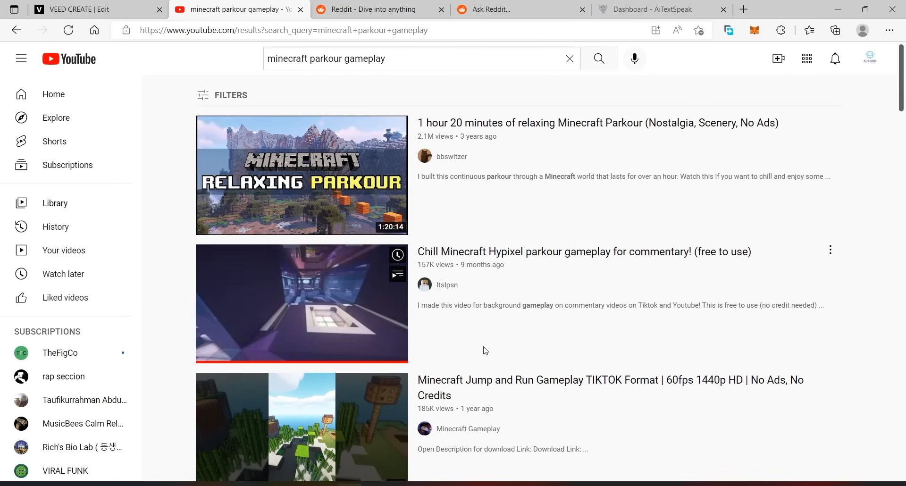
scroll(826, 370, "down", 2)
scroll(826, 370, "down", 4)
scroll(550, 320, "up", 6)
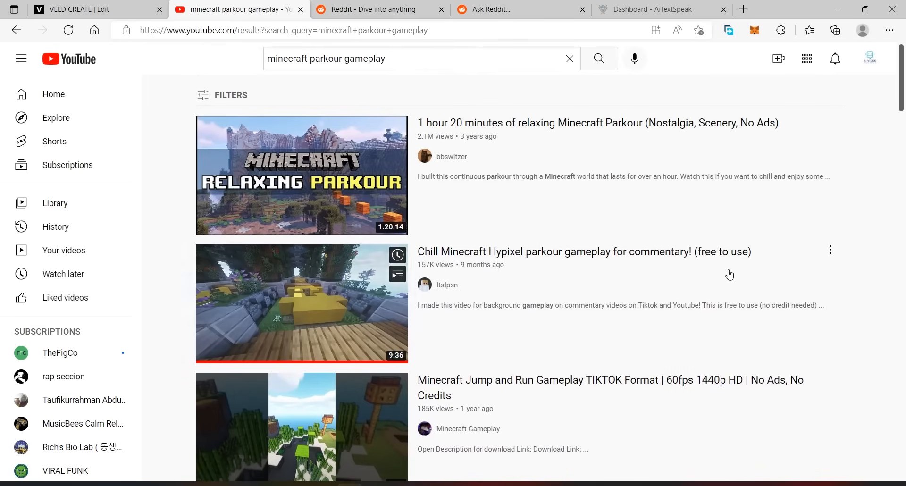
scroll(752, 338, "down", 4)
scroll(753, 337, "down", 1)
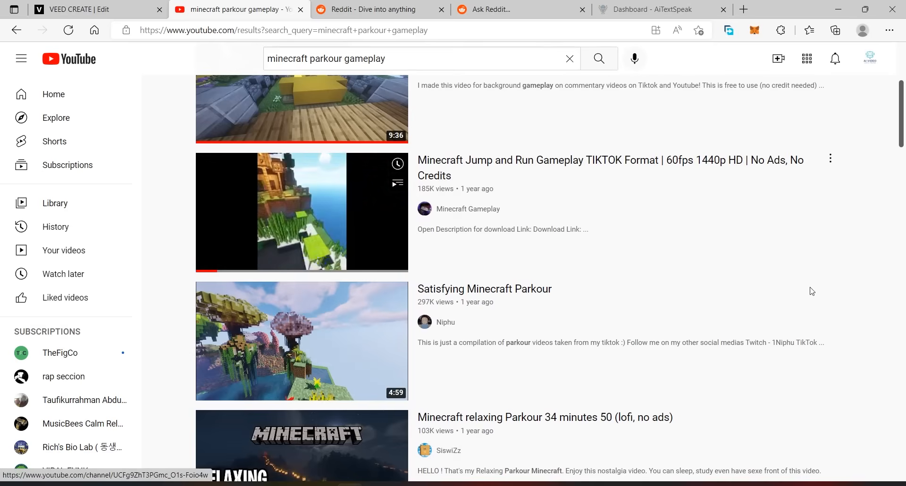
scroll(821, 302, "up", 4)
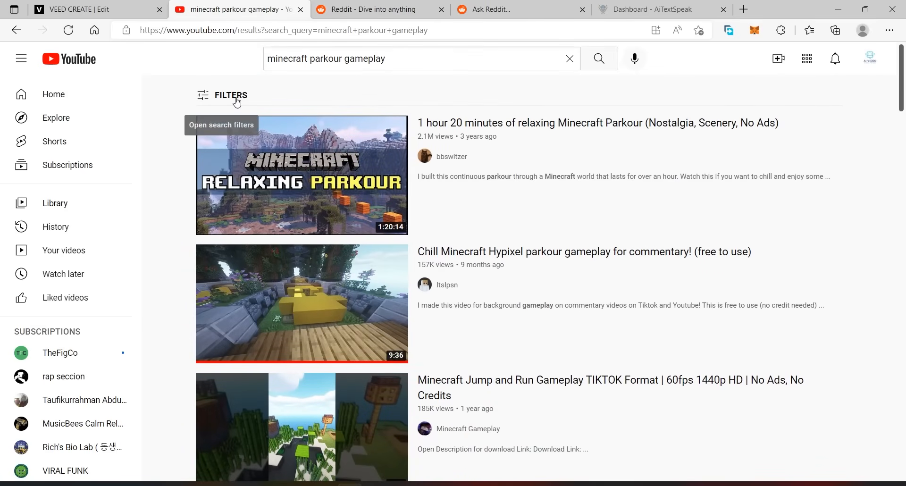
Filter the search results to Creative Commons videos and look over the filtered list.
left_click(226, 98)
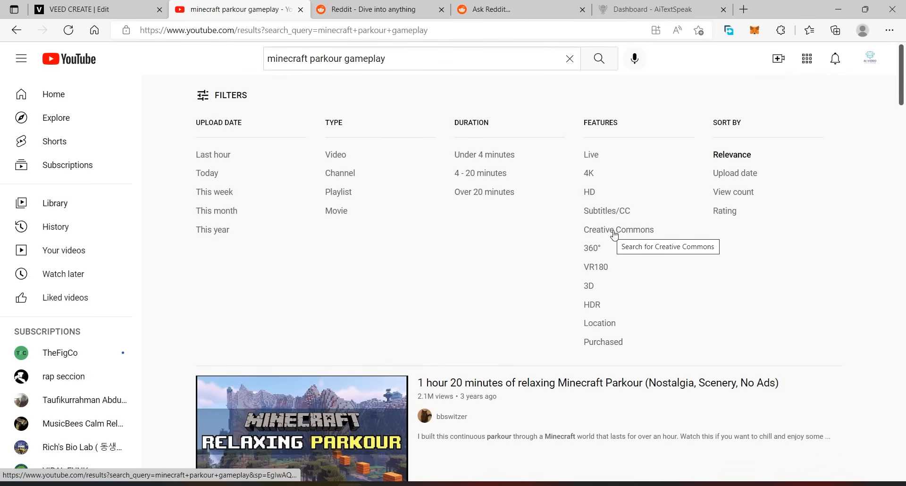
left_click(612, 235)
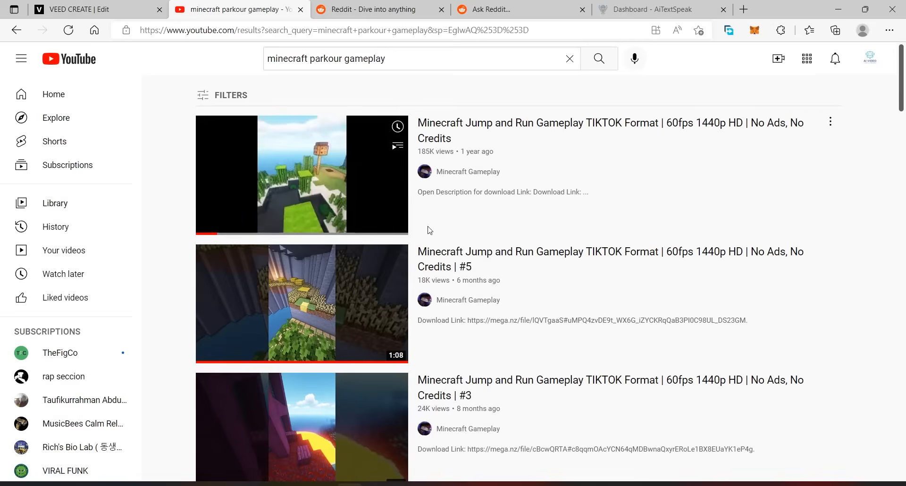
scroll(638, 333, "down", 10)
scroll(638, 334, "up", 6)
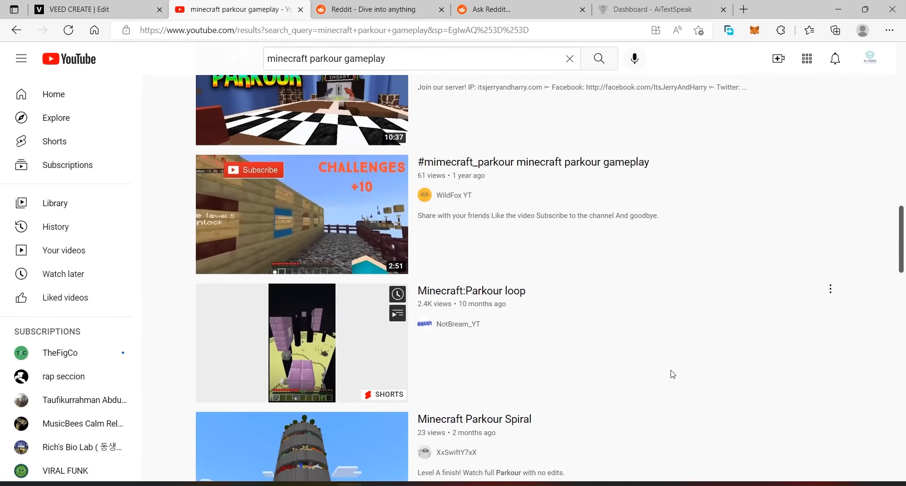
scroll(650, 337, "up", 20)
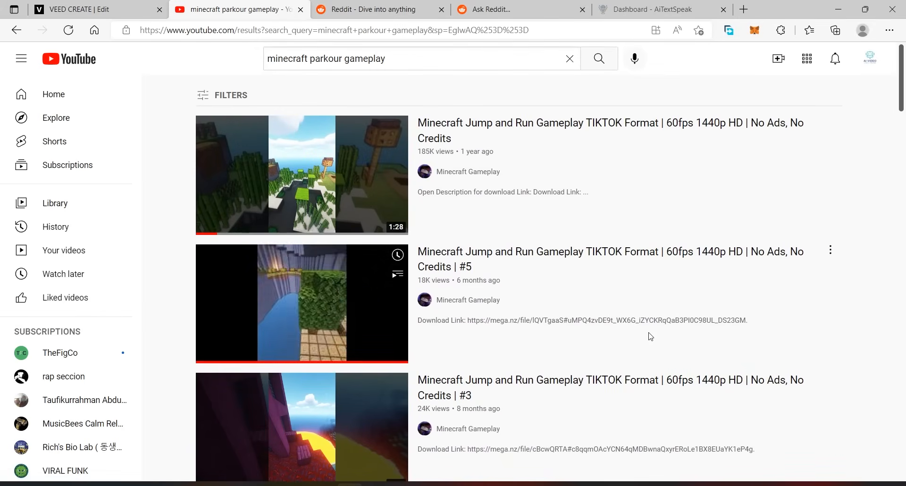
Open the "Minecraft Jump and Run Gameplay TIKTOK Format" video #5 from the filtered results and pause it.
scroll(738, 196, "down", 5)
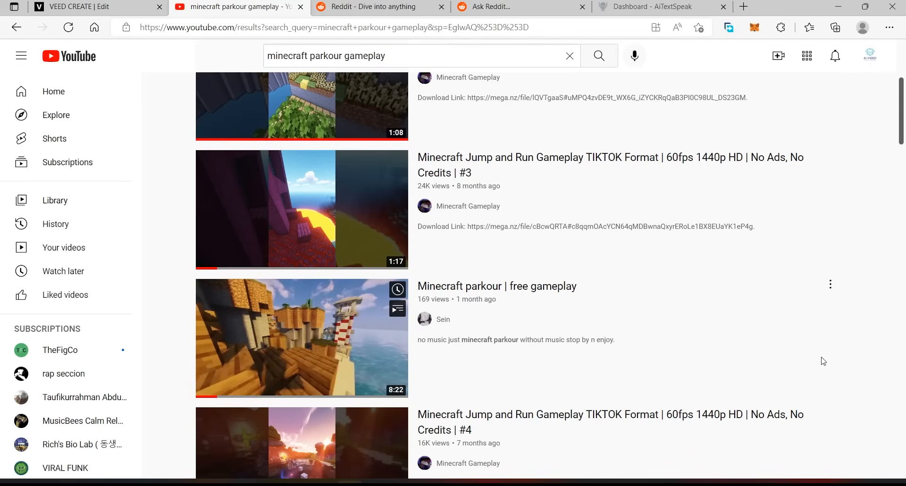
scroll(525, 294, "up", 3)
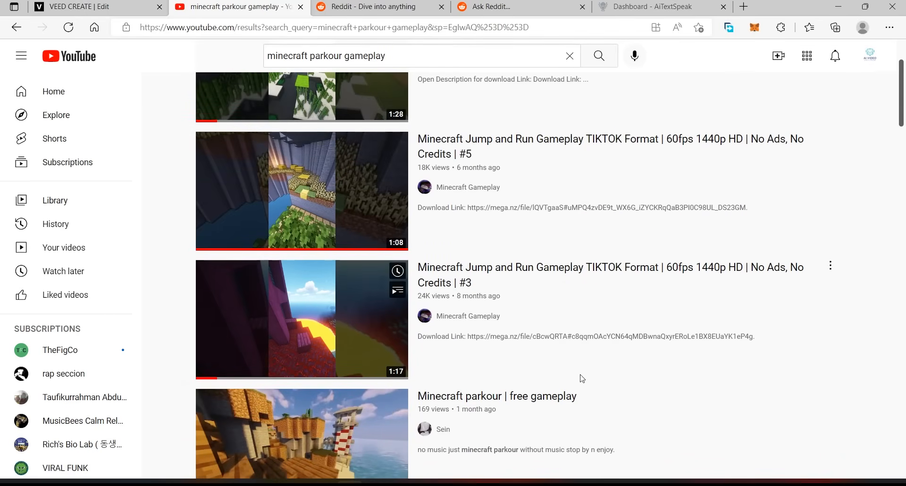
scroll(579, 376, "down", 4)
scroll(330, 260, "up", 6)
left_click(276, 285)
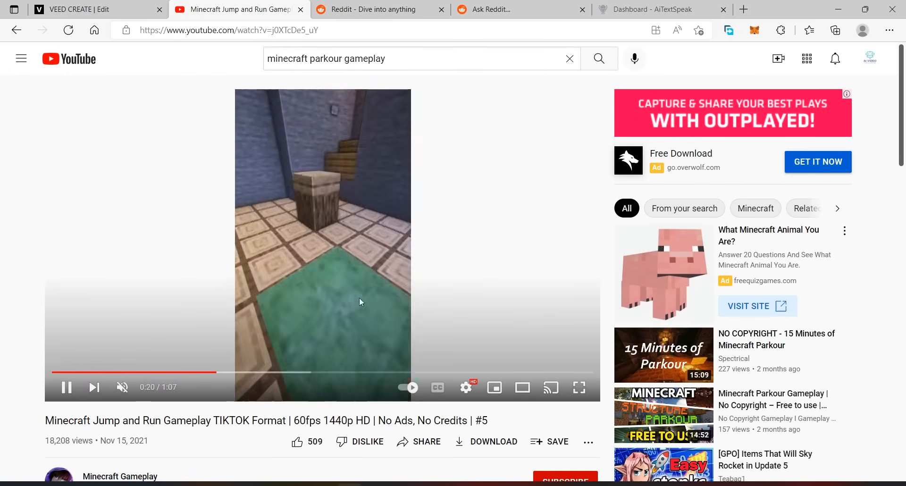
left_click(316, 198)
Copy the web address of the opened Minecraft gameplay video.
left_click(279, 31)
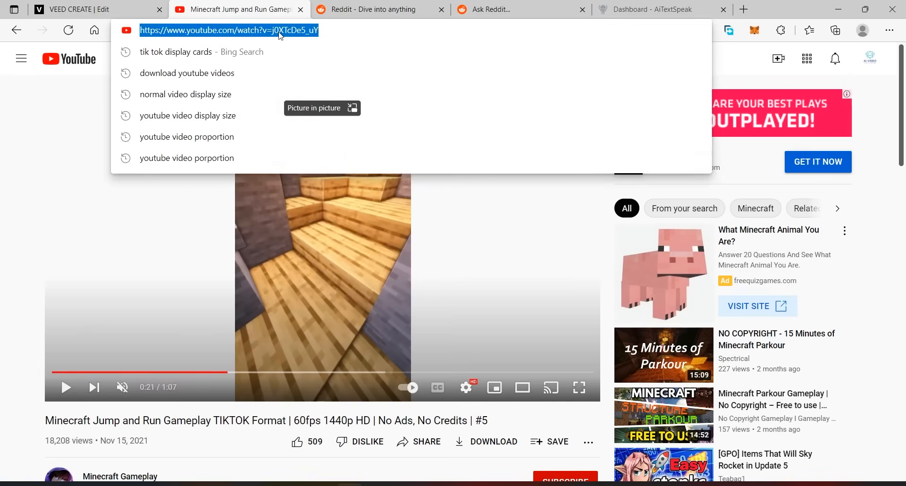
right_click(278, 33)
left_click(333, 143)
Switch back to VEED and add the gameplay video to the project using the copied YouTube link.
left_click(97, 9)
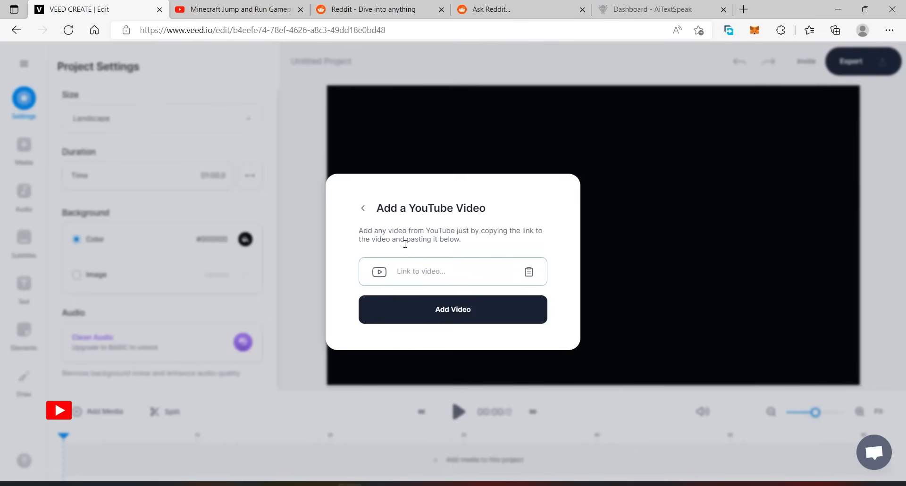
left_click(431, 274)
right_click(431, 274)
left_click(467, 306)
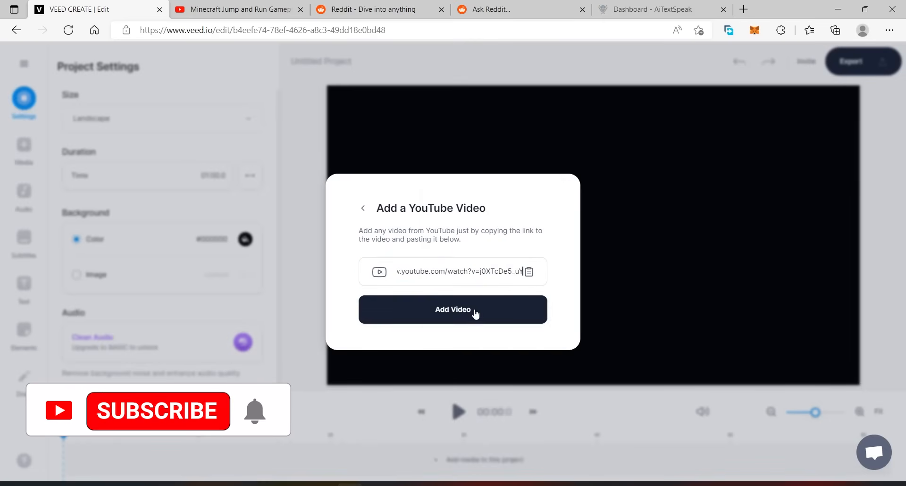
left_click(472, 311)
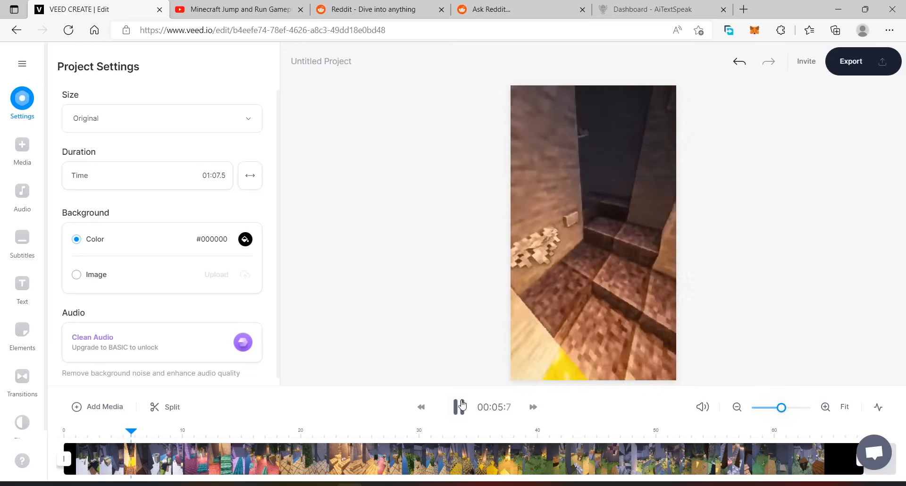
Pause playback and detach the audio from the gameplay clip on the timeline.
key("space")
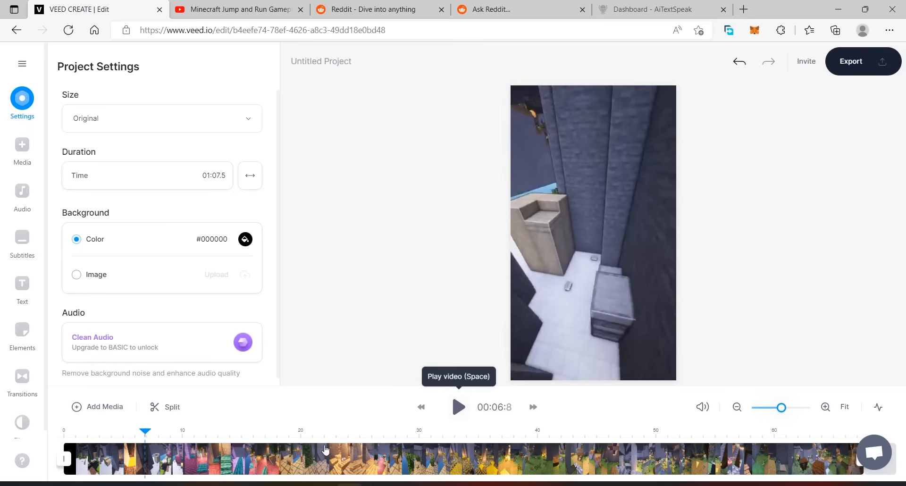
right_click(263, 459)
mouse_move(314, 428)
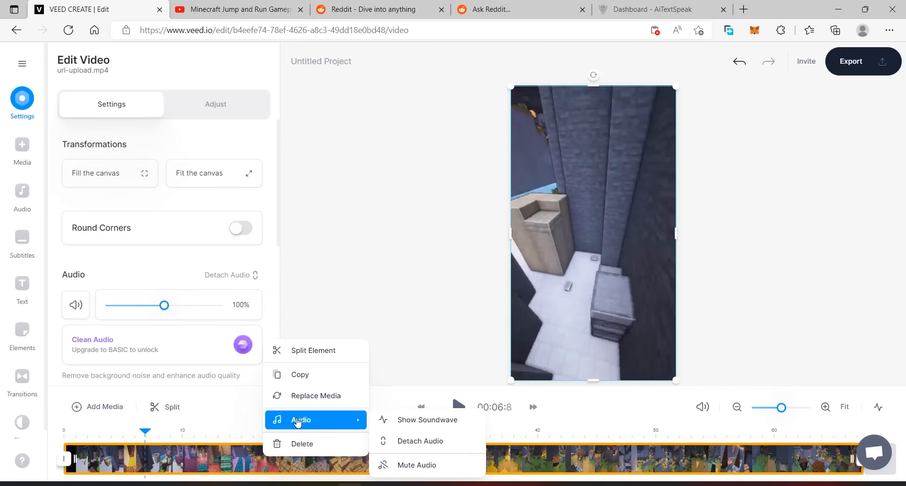
left_click(415, 440)
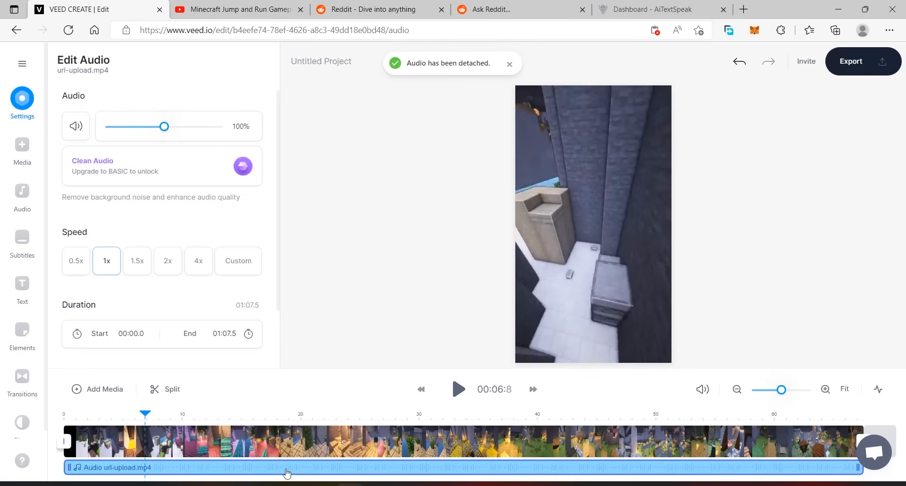
Delete the detached audio track from the timeline and return to the project settings.
right_click(203, 469)
left_click(264, 457)
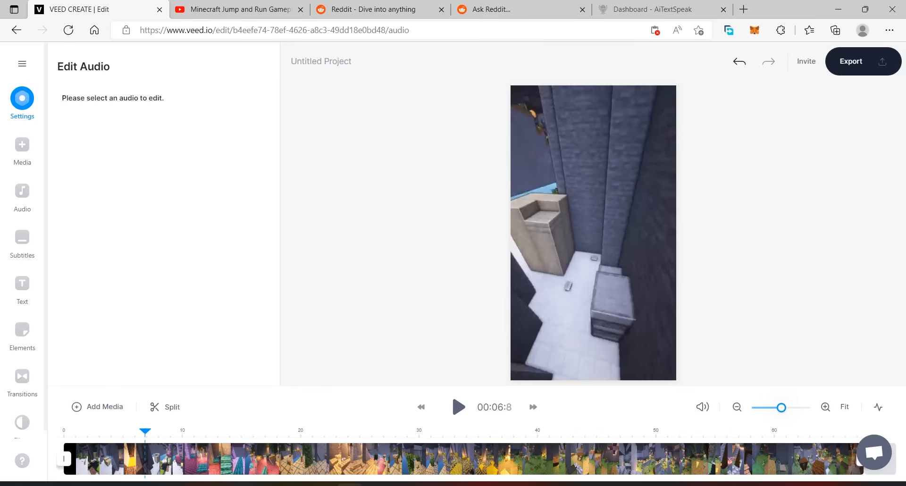
left_click(298, 222)
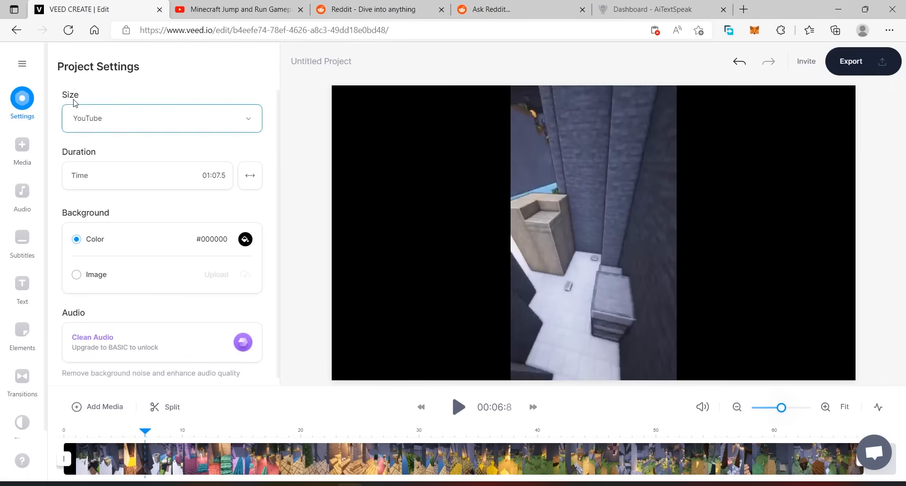
Set the project size to the TikTok 9:16 format.
left_click(109, 125)
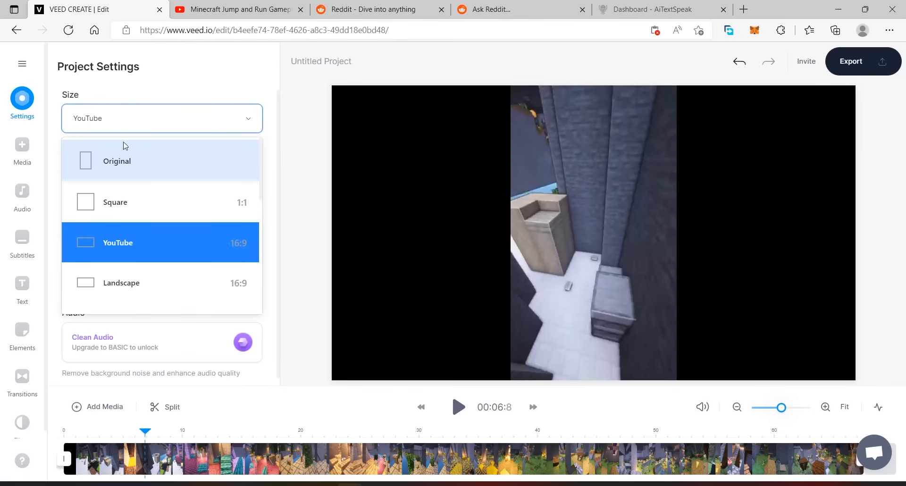
scroll(208, 245, "down", 3)
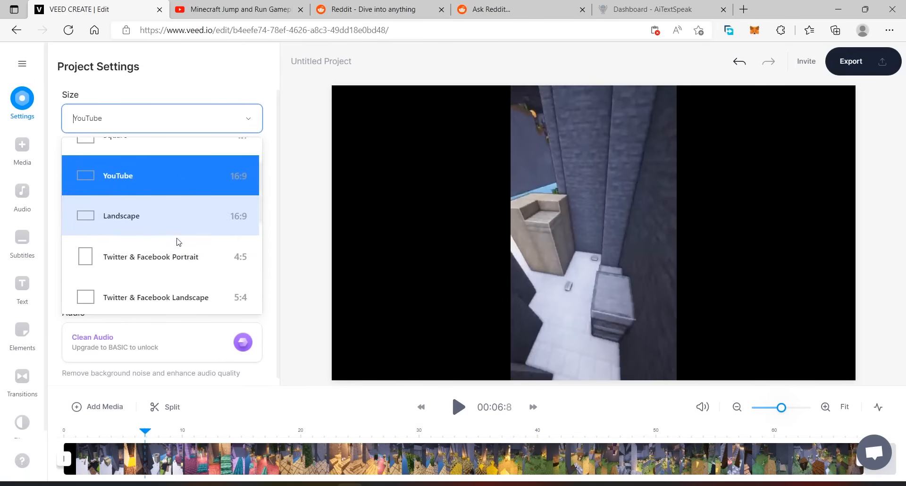
scroll(208, 236, "down", 1)
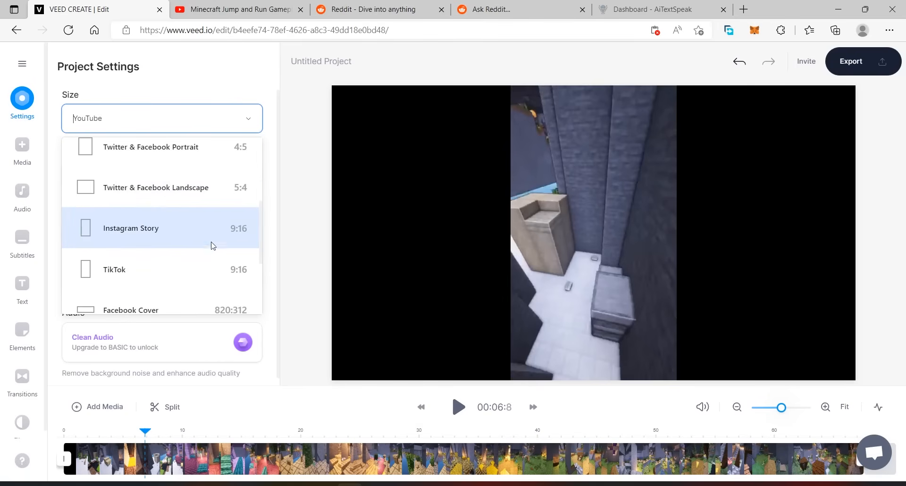
left_click(176, 269)
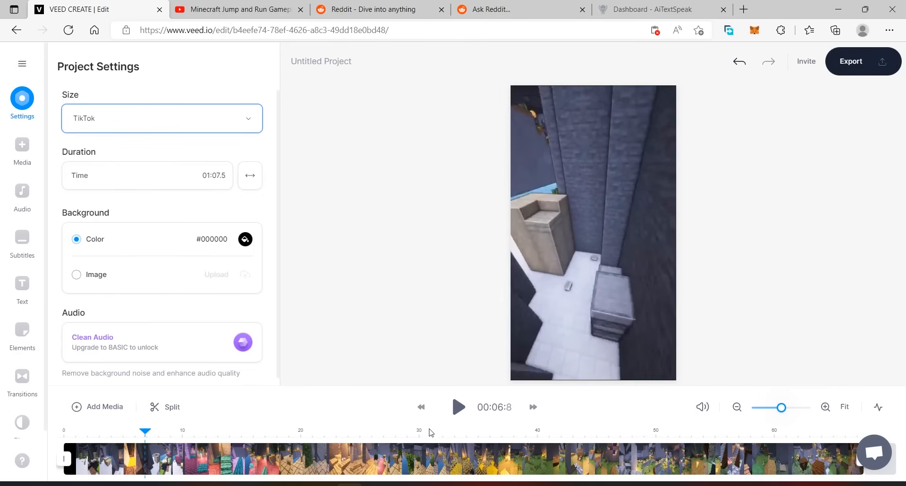
Play the gameplay video to preview it in the TikTok format, then pause it.
left_click(461, 411)
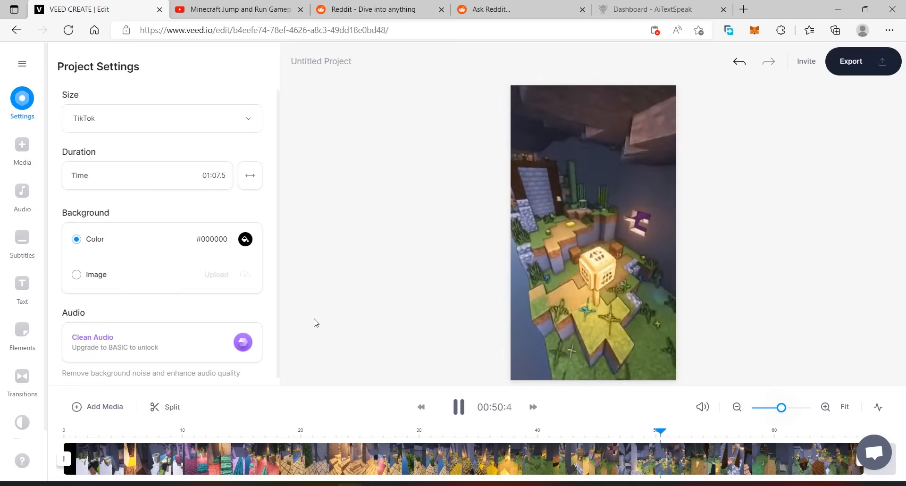
left_click(465, 408)
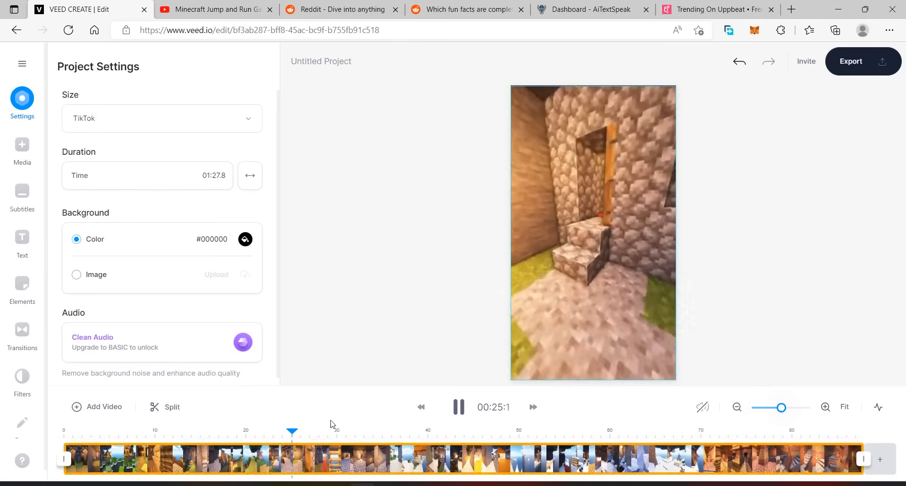
left_click(460, 408)
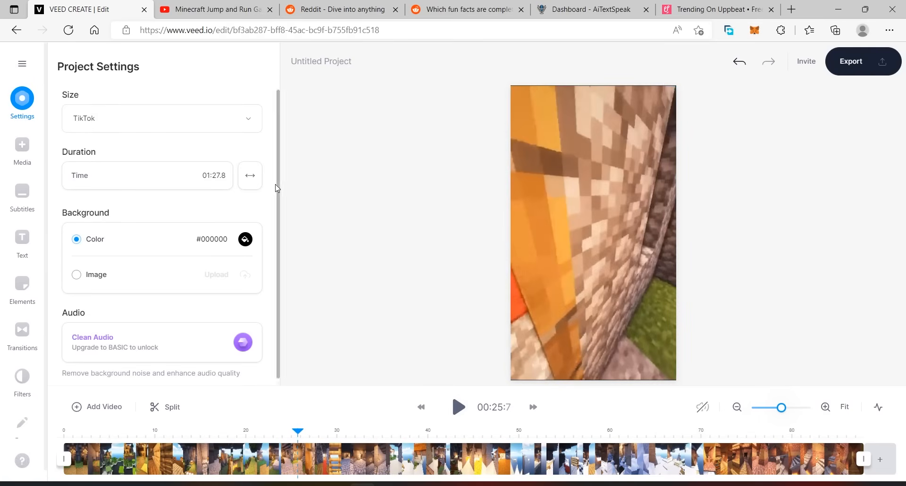
Switch to Reddit and search for "ask" to open the AskReddit community.
left_click(326, 6)
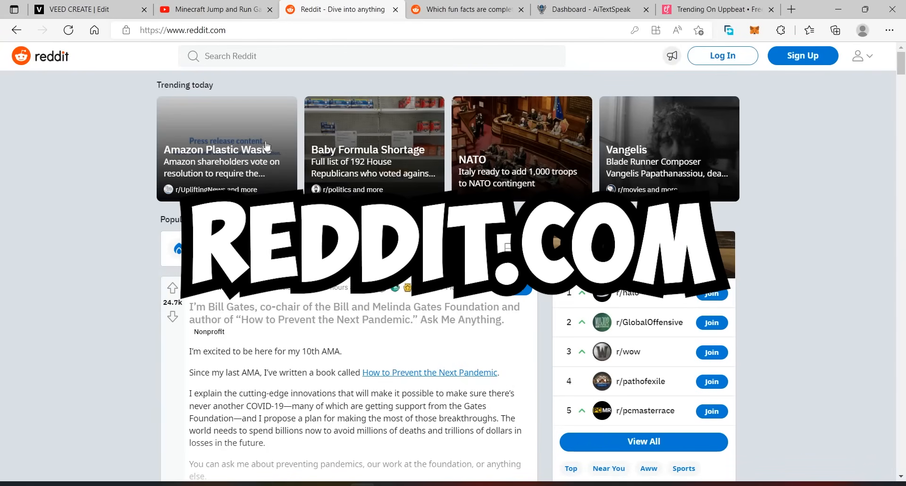
scroll(267, 145, "down", 10)
scroll(825, 277, "up", 10)
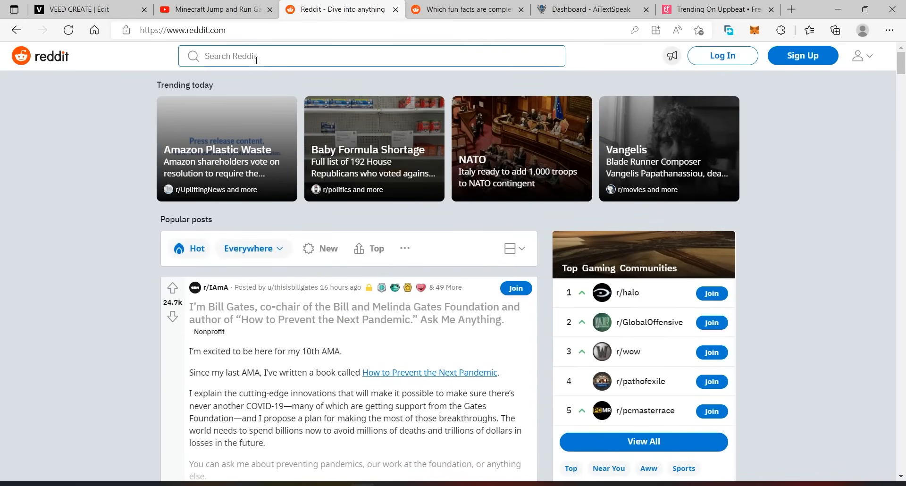
left_click(259, 57)
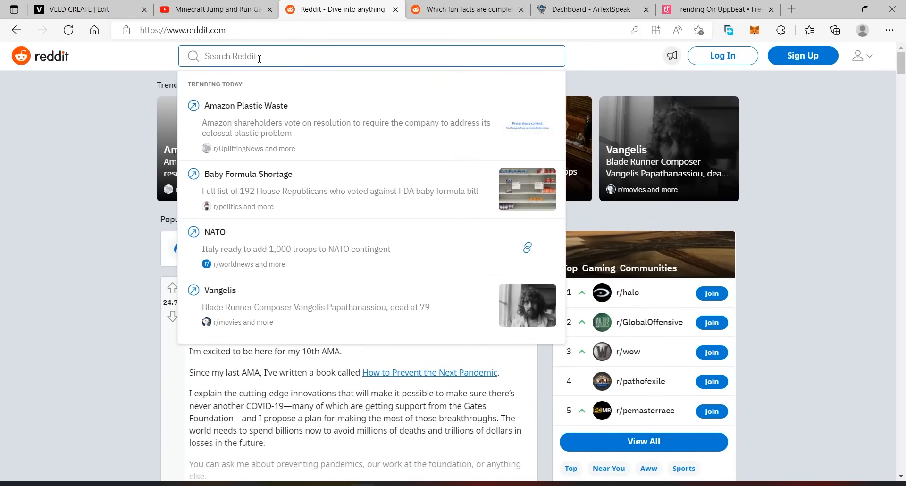
type("as")
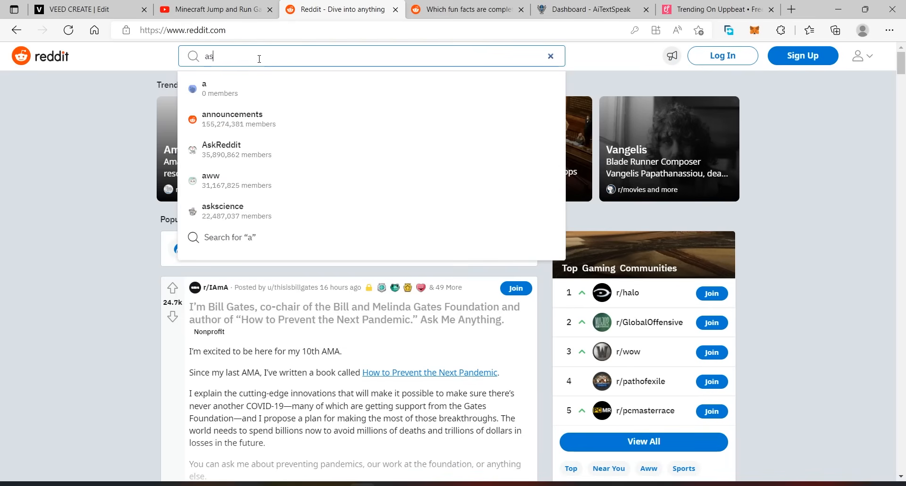
type("k")
left_click(298, 138)
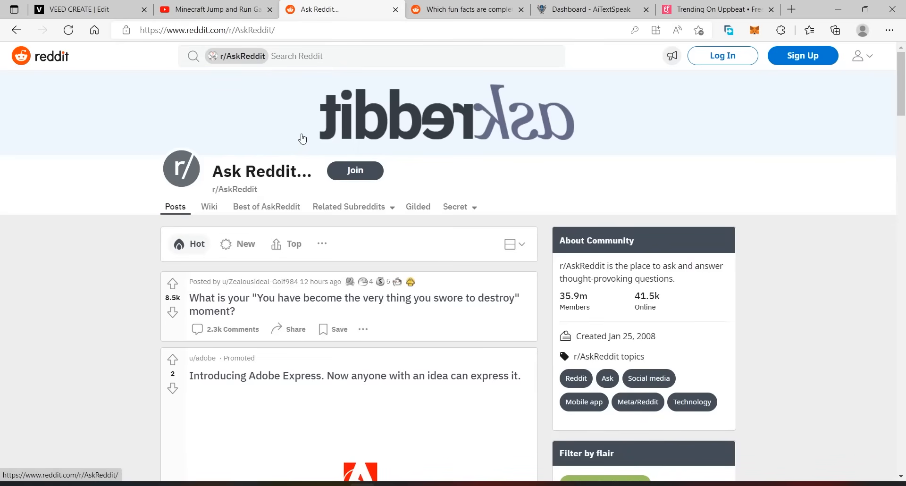
Look through the AskReddit questions and switch to the thread "Which fun facts are completely wrong?".
scroll(354, 226, "down", 8)
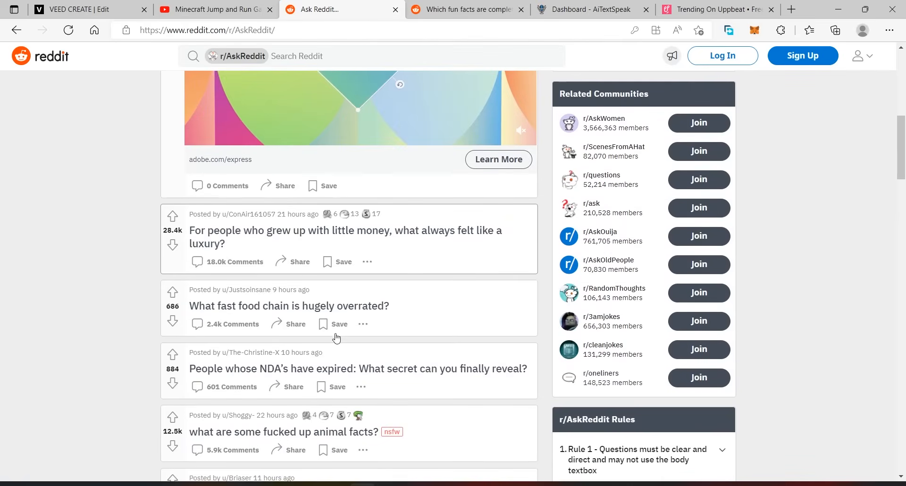
scroll(336, 338, "down", 5)
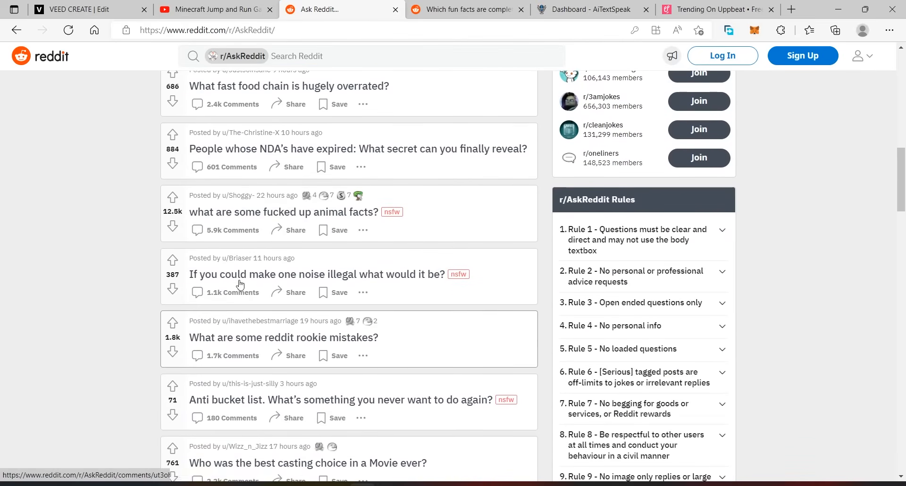
scroll(411, 340, "down", 5)
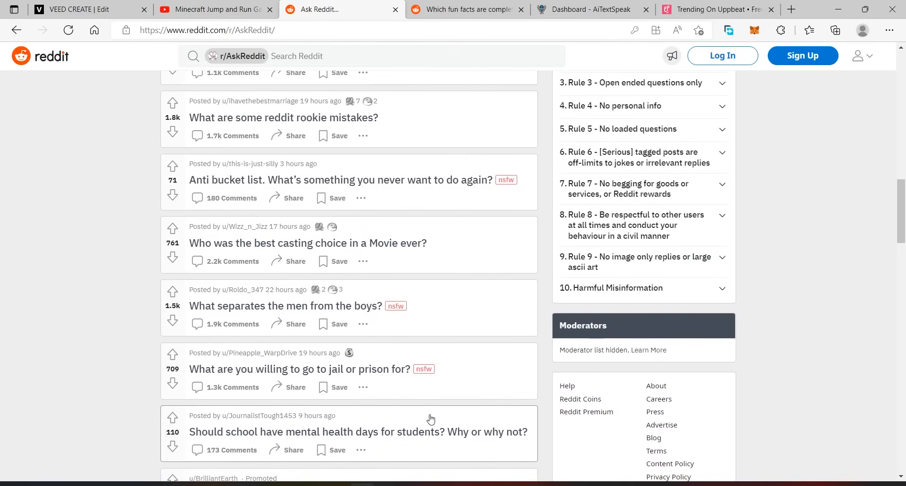
scroll(431, 416, "down", 5)
scroll(648, 420, "down", 7)
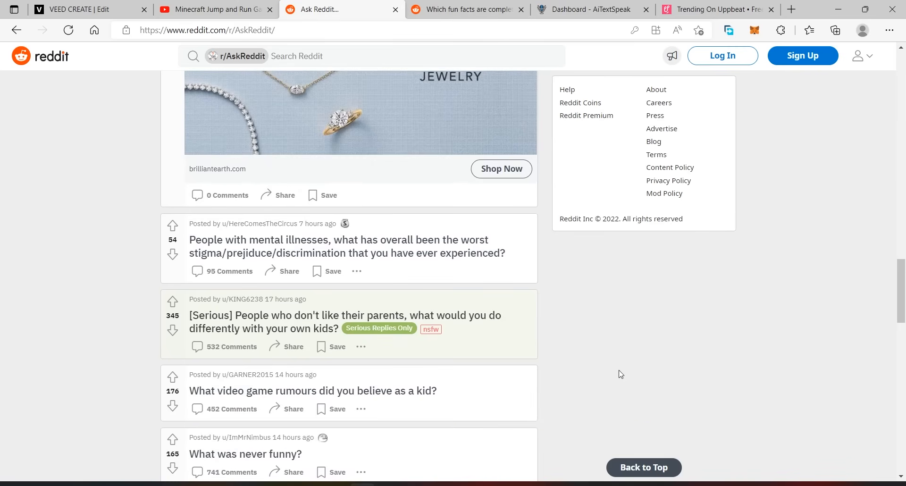
key("ctrl+Tab")
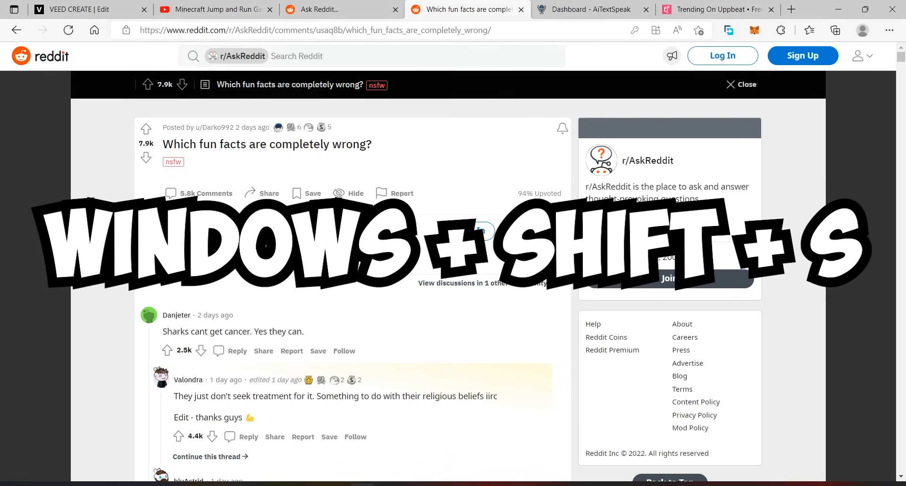
Capture a rectangular snip of the thread's title block down to its action row and open it in Snipping Tool.
key("super+shift+s")
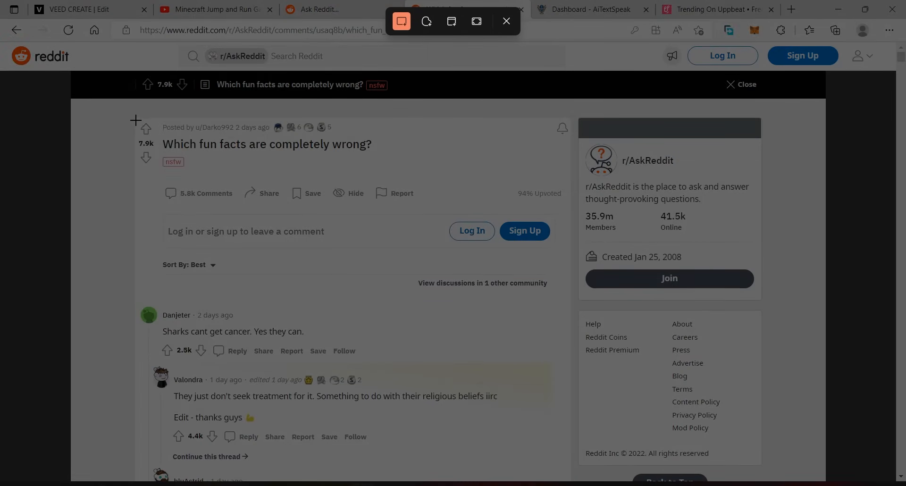
left_click_drag(136, 118, 573, 211)
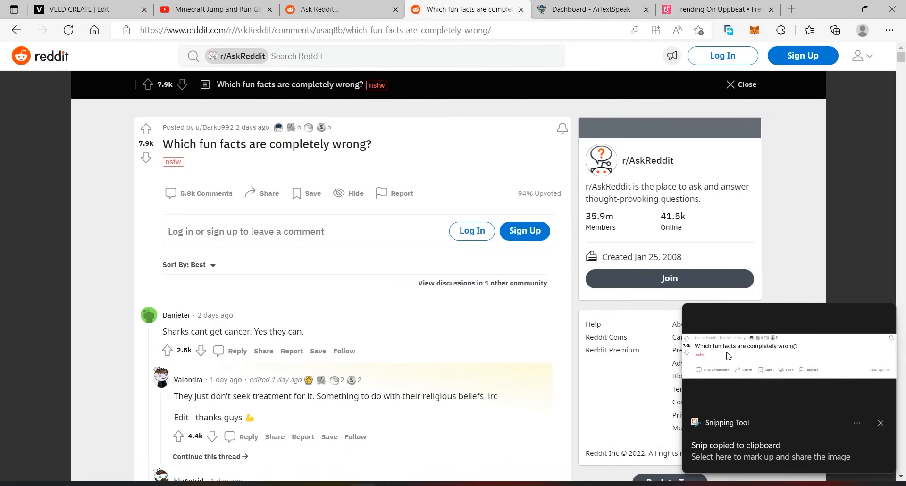
left_click(729, 356)
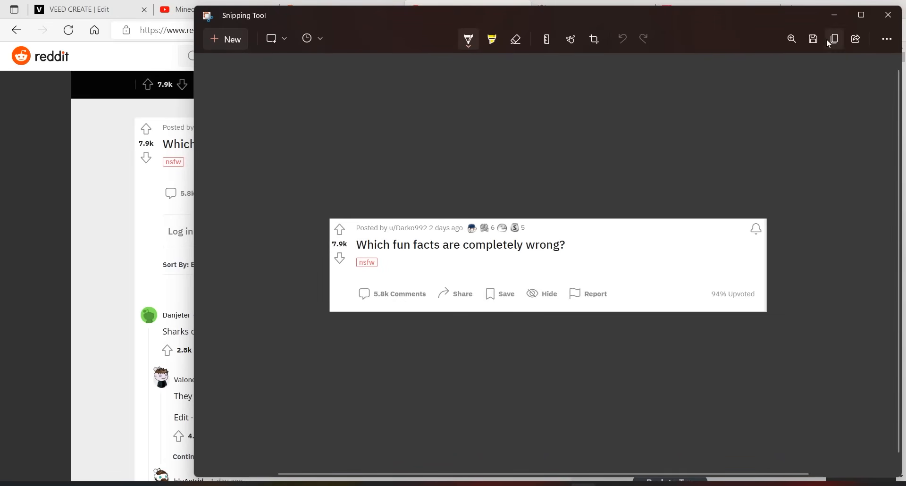
Save the snip as a PNG named "Reddit 1".
left_click(814, 39)
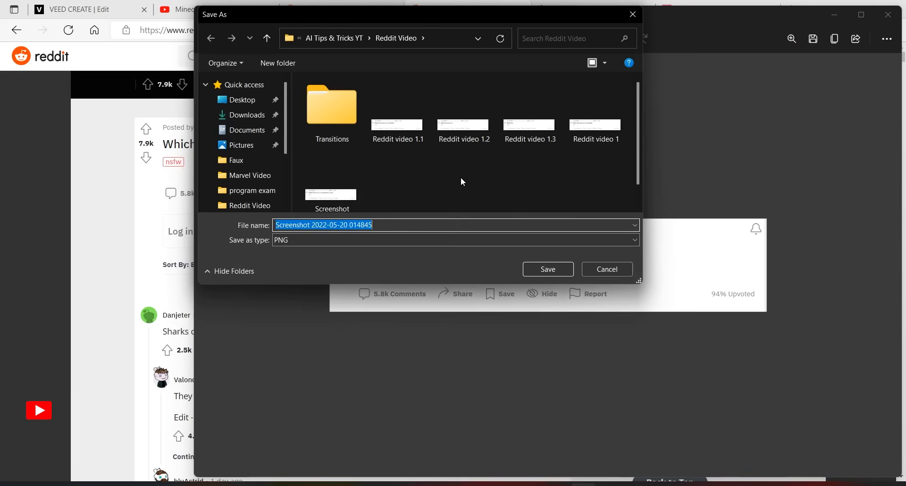
left_click(428, 225)
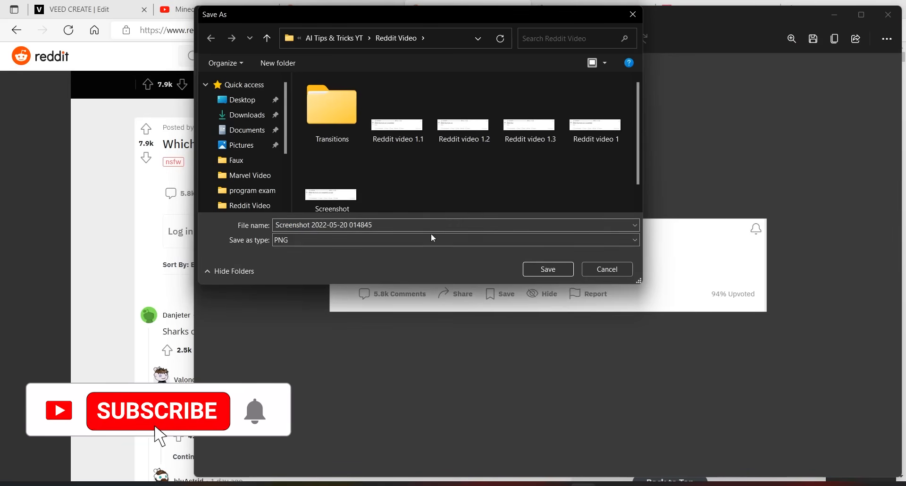
left_click_drag(398, 225, 270, 226)
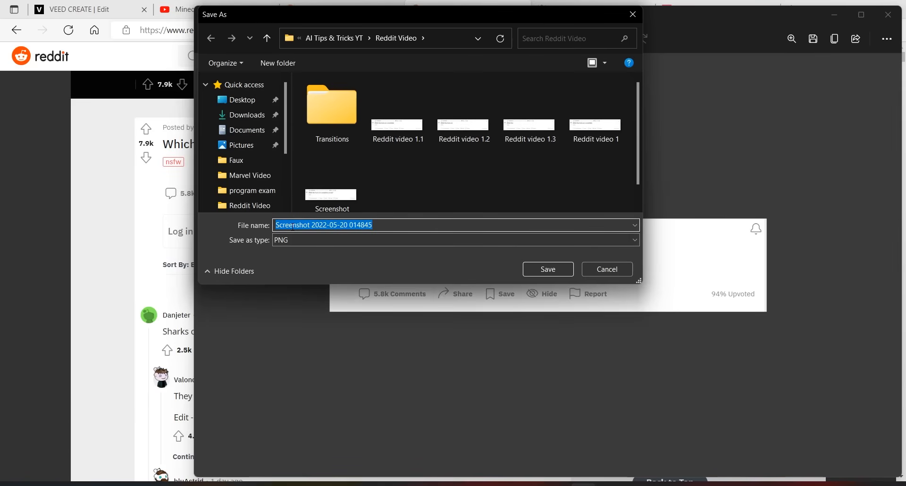
type("Reddit")
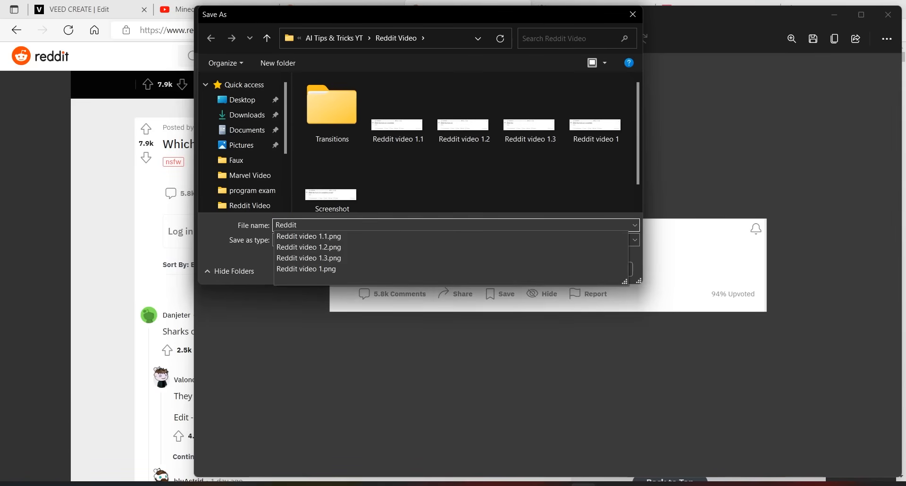
type(" 1")
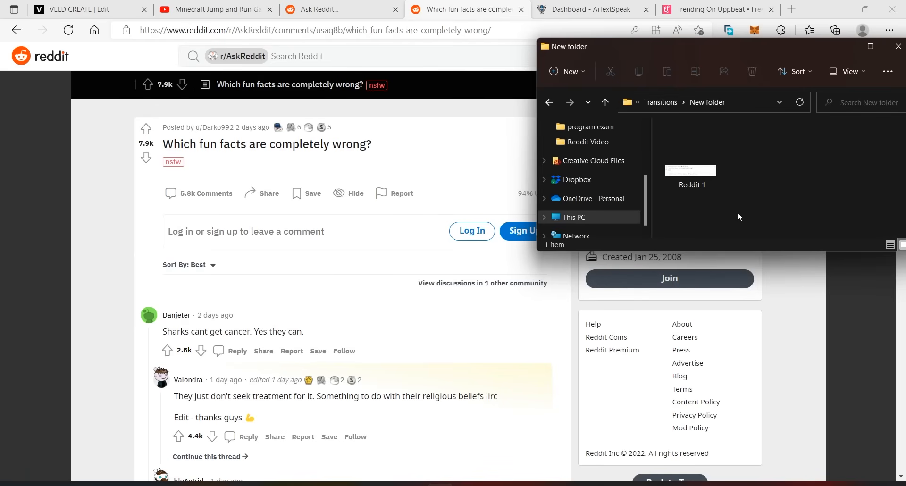
Open the saved "Reddit 1" image from its folder in Paint.
left_click_drag(792, 54, 623, 131)
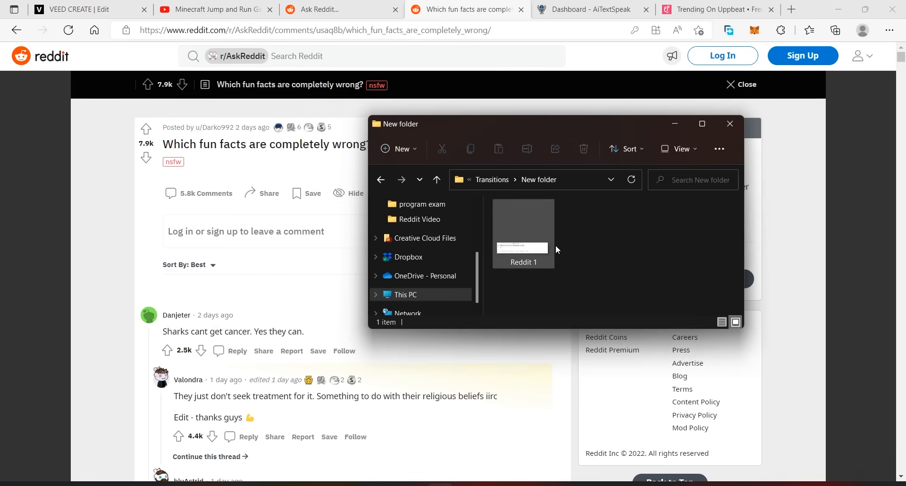
left_click(521, 238)
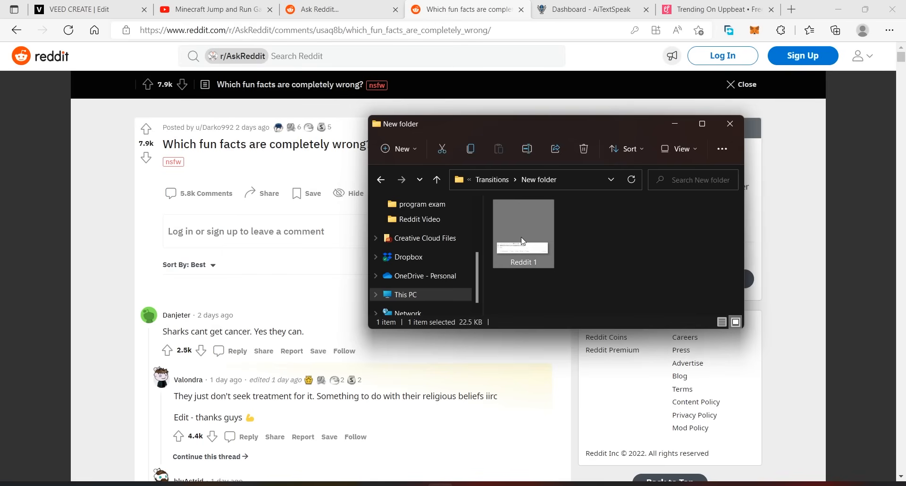
right_click(521, 238)
mouse_move(605, 289)
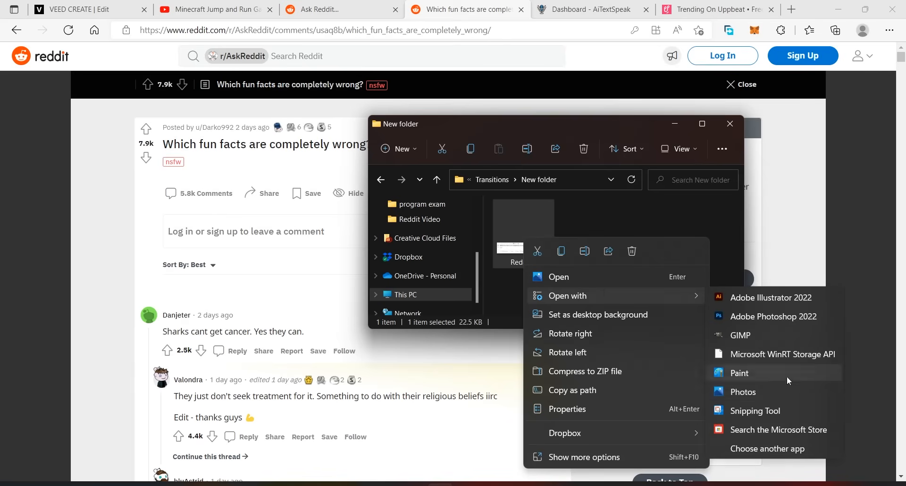
left_click(751, 377)
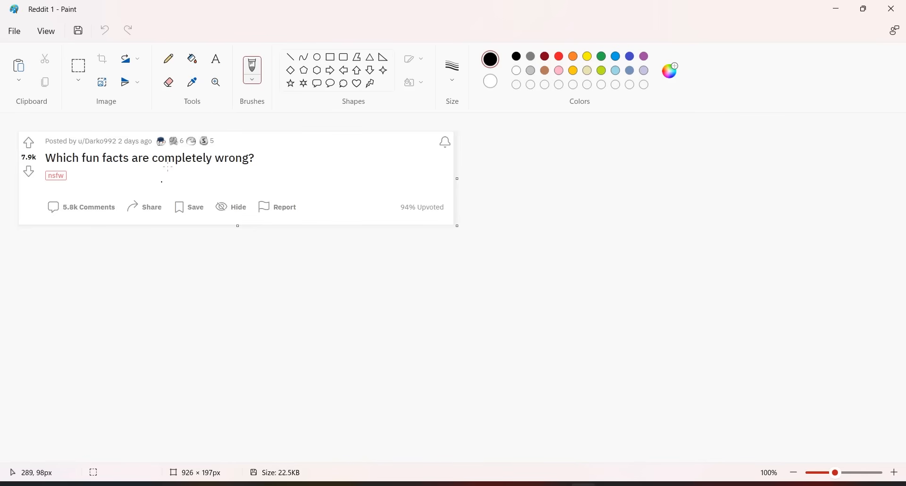
Erase the word "wrong?" from the question title and save the image as a PNG named "Reddit 1.1".
left_click(168, 82)
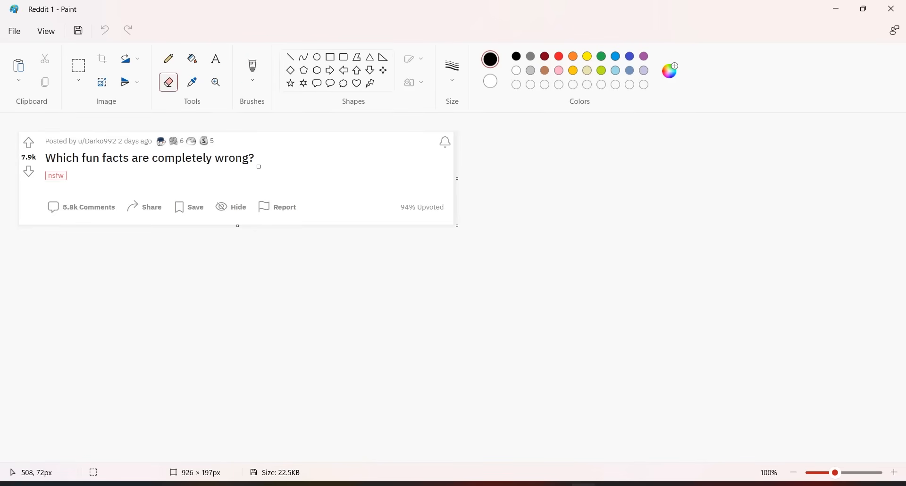
left_click_drag(253, 158, 217, 156)
left_click(19, 36)
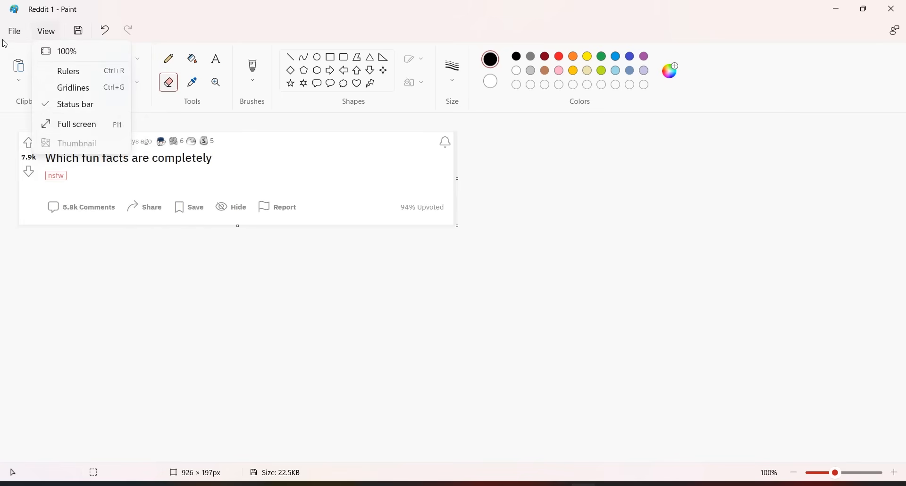
mouse_move(14, 31)
mouse_move(36, 130)
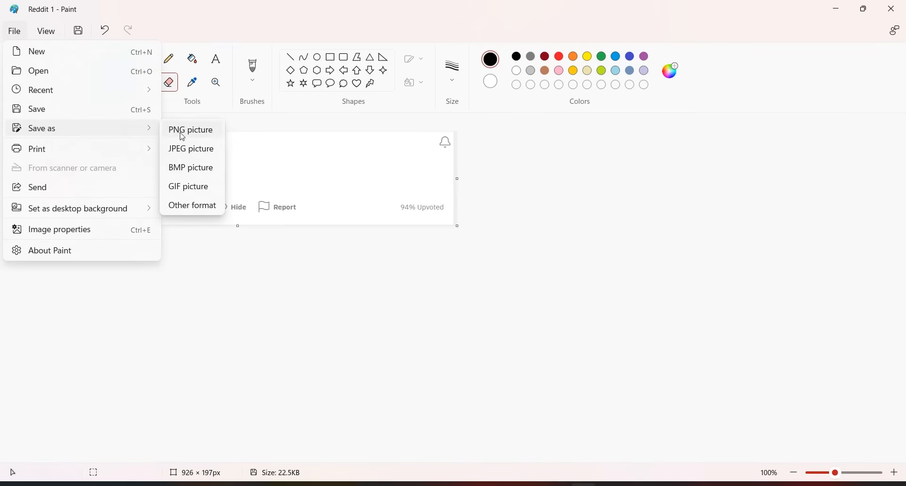
left_click(183, 137)
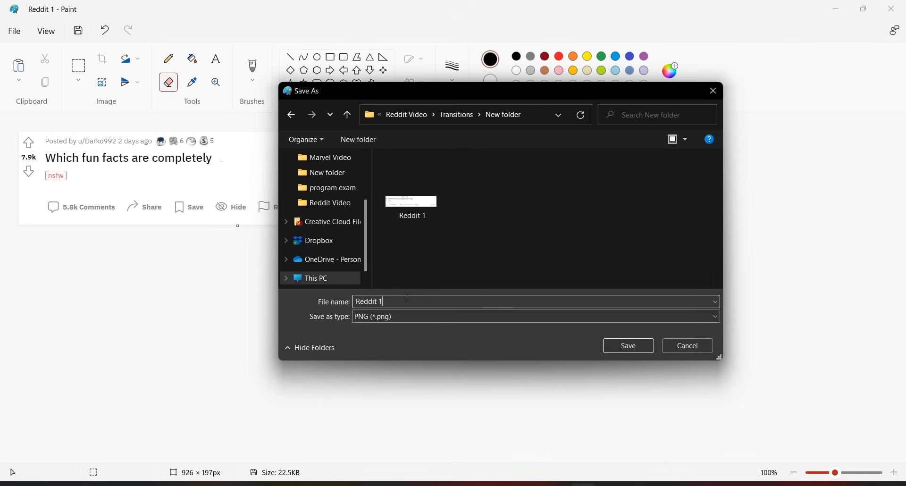
left_click(628, 347)
Erase the word "completely" from the question title and save the image as a new PNG named "Reddit 1.2".
mouse_move(210, 158)
left_mouse_down()
mouse_move(154, 162)
mouse_move(208, 157)
mouse_move(176, 160)
left_mouse_up()
key("ctrl+shift+s")
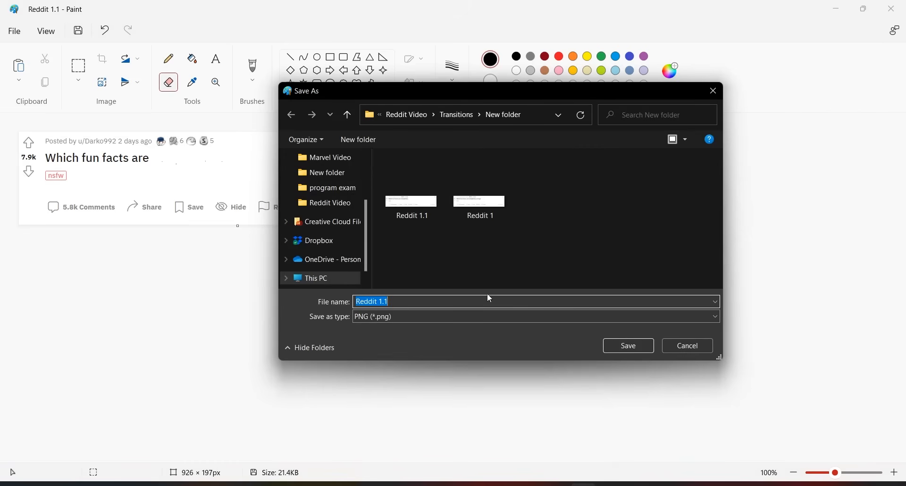
left_click(447, 300)
key("BackSpace")
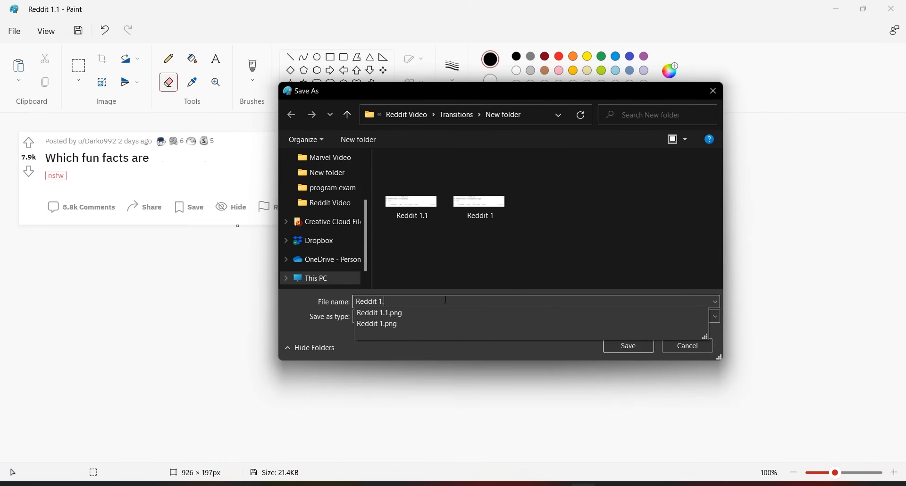
type("2")
key("Return")
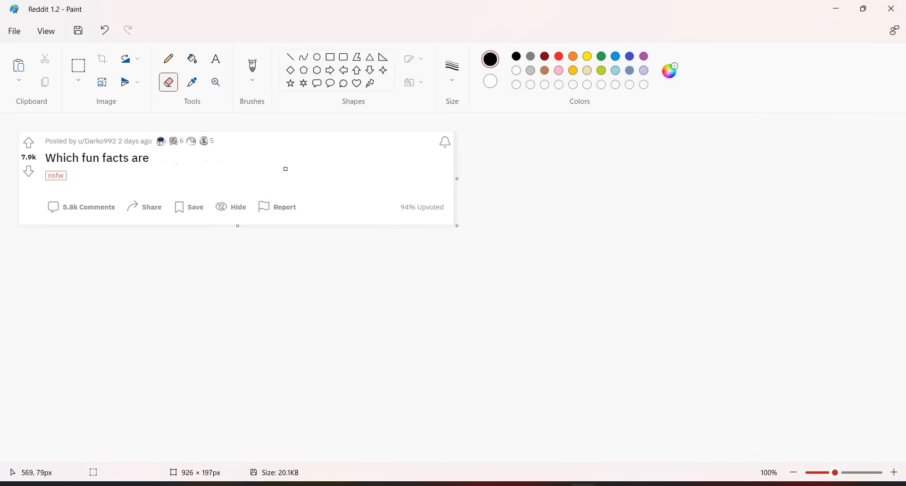
Erase the words "fun facts are" from the question title and save the image as a new PNG named "Reddit 1.3".
mouse_move(99, 157)
left_mouse_down()
mouse_move(107, 158)
mouse_move(85, 160)
mouse_move(97, 153)
mouse_move(147, 159)
left_mouse_up()
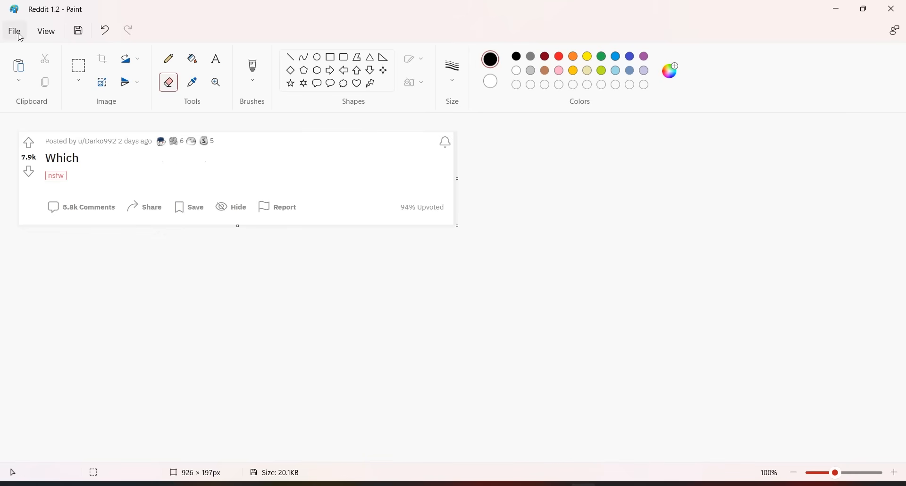
left_click(15, 31)
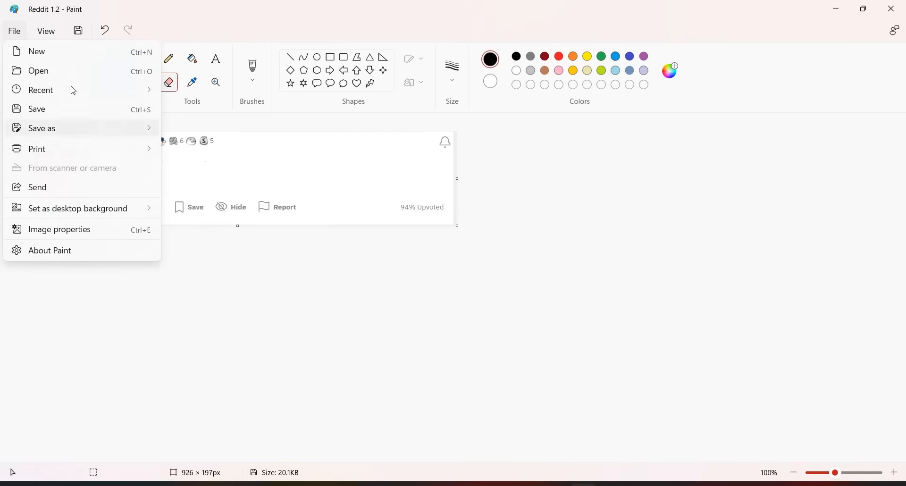
mouse_move(155, 138)
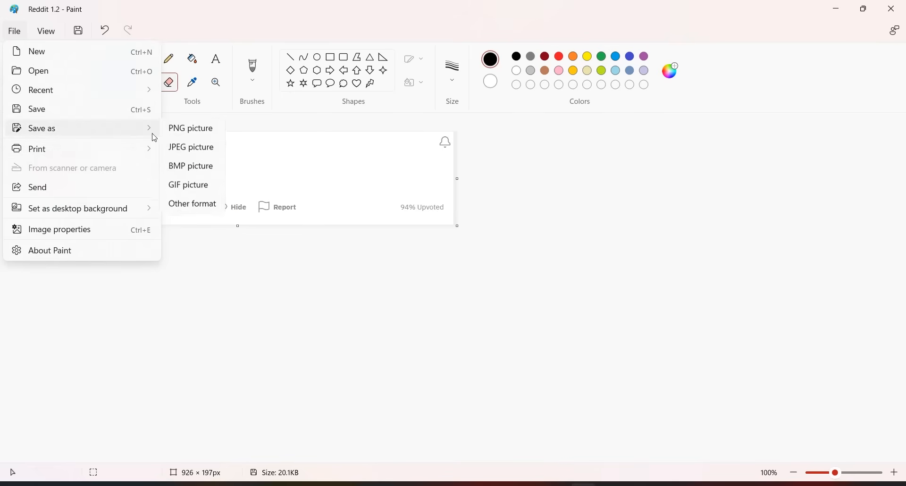
left_click(190, 135)
left_click(421, 298)
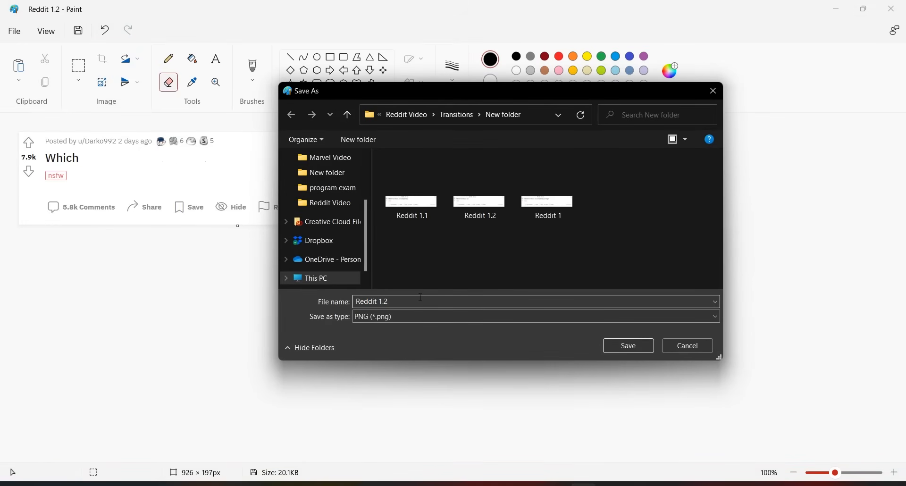
key("BackSpace")
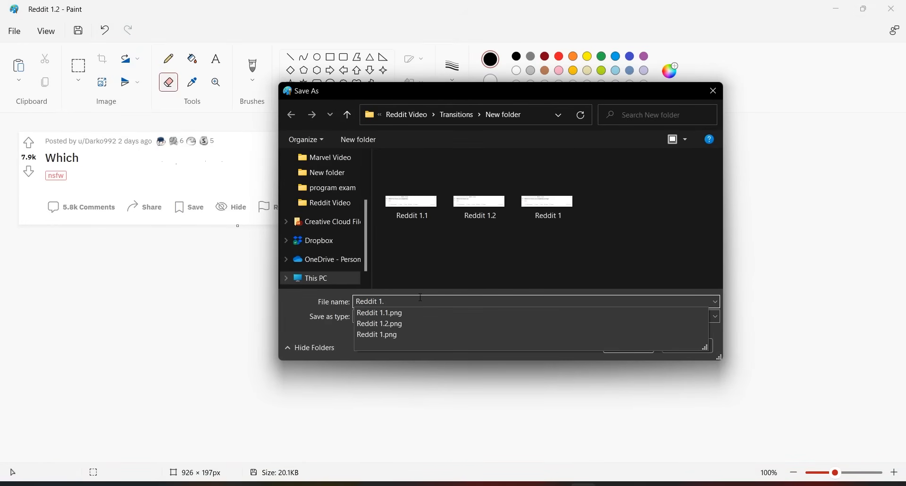
type("3")
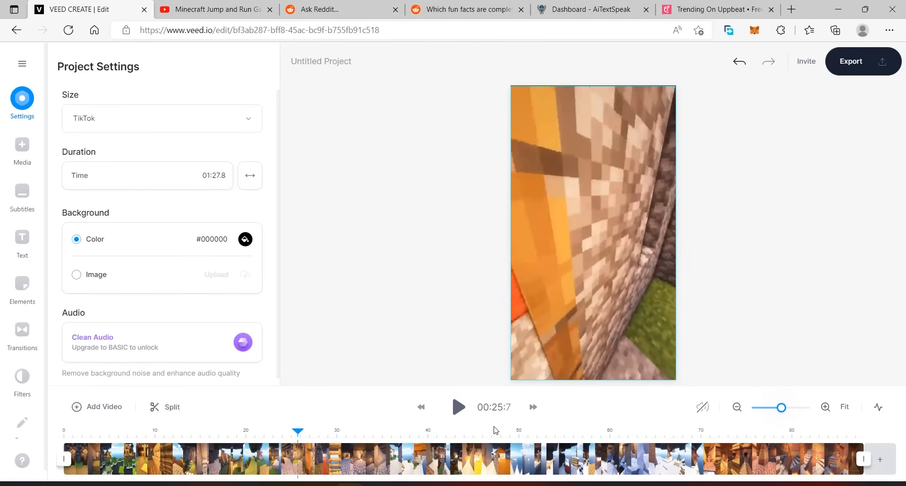
Switch to VEED and add the "Reddit 1.3" image from its folder at the start of the timeline.
left_click(350, 485)
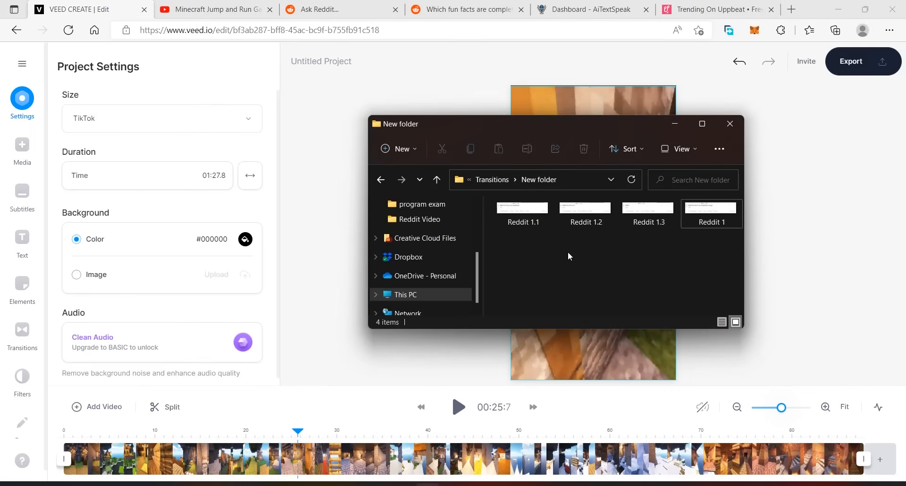
mouse_move(705, 209)
left_mouse_down()
mouse_move(494, 261)
mouse_move(703, 216)
mouse_move(719, 220)
left_mouse_up()
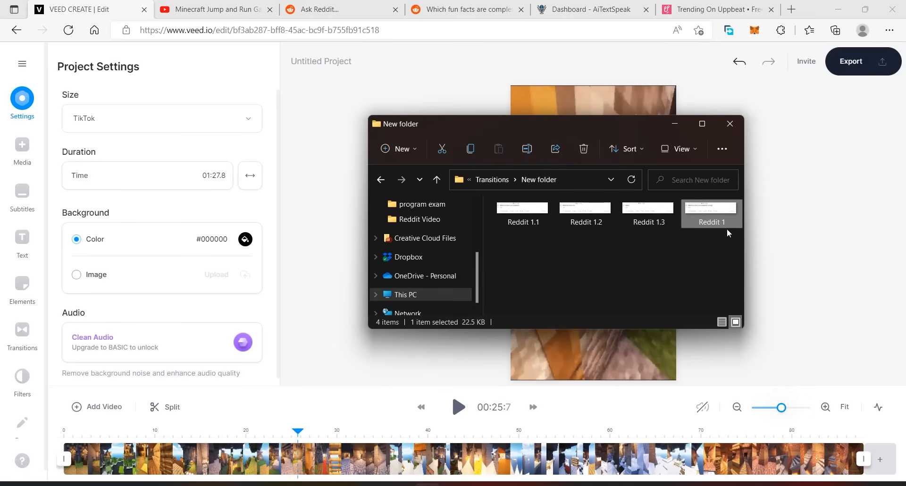
left_click_drag(649, 212, 264, 359)
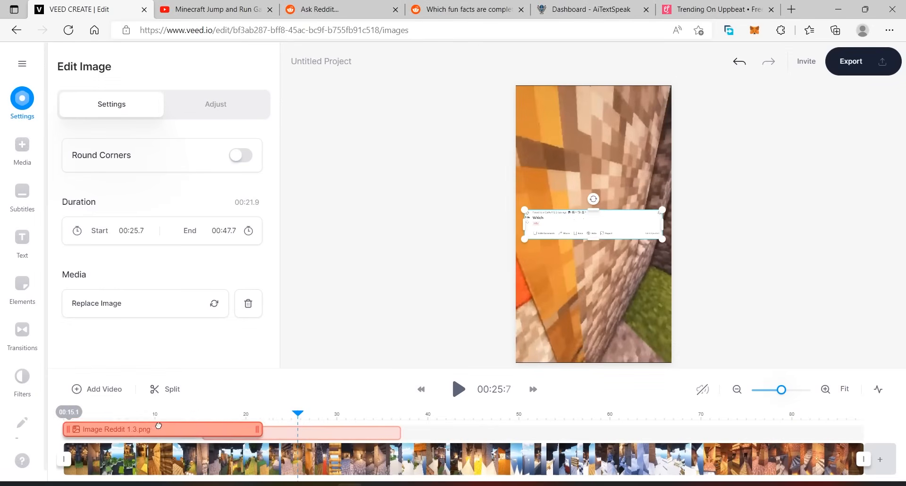
Add the "Reddit 1.2" and "Reddit 1.1" images to the timeline, placed one after another behind "Reddit 1.3".
left_click(440, 414)
left_click_drag(586, 212, 440, 433)
left_click_drag(538, 433, 363, 433)
left_click_drag(523, 213, 501, 433)
left_click_drag(538, 434, 563, 434)
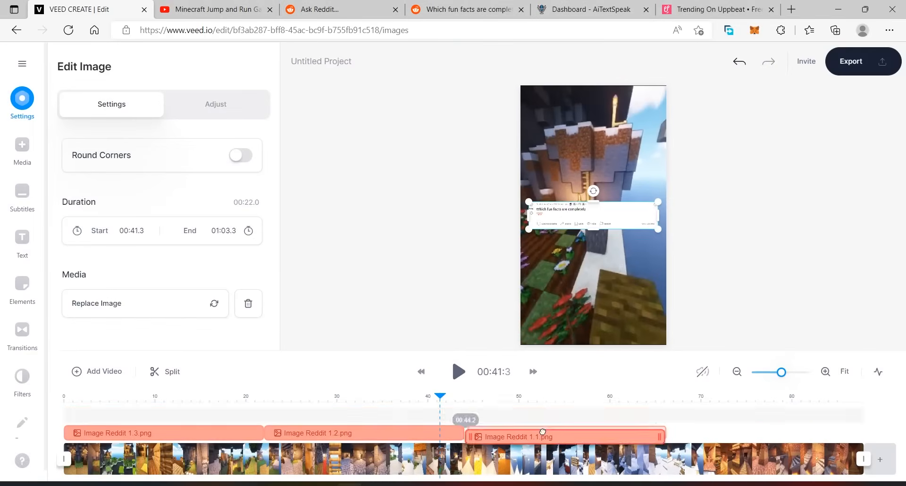
Add the "Reddit 1" image after "Reddit 1.1" on the same track, lasting about 9 seconds from 01:06.6.
left_click_drag(712, 213, 705, 442)
left_click_drag(541, 415, 540, 433)
left_click_drag(638, 431, 524, 432)
left_click_drag(482, 432, 713, 417)
left_click(725, 414)
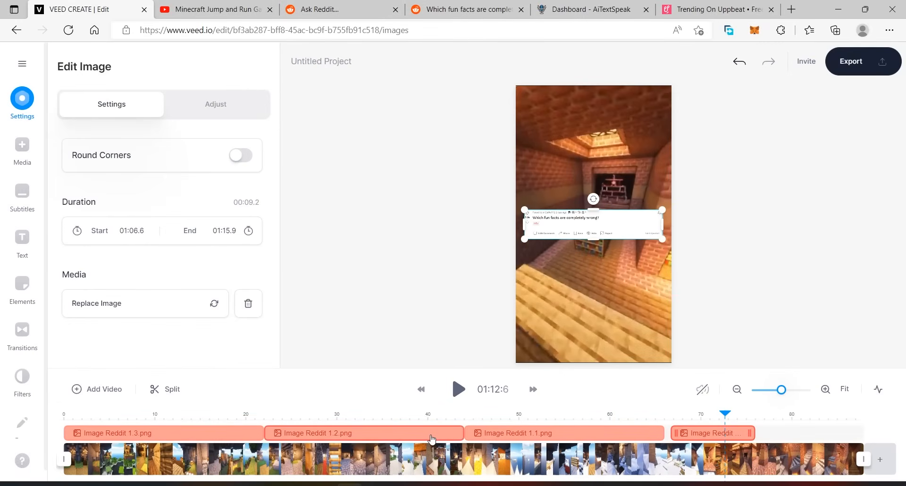
Examine how the question images look over the gameplay at different points of the timeline.
left_click(569, 295)
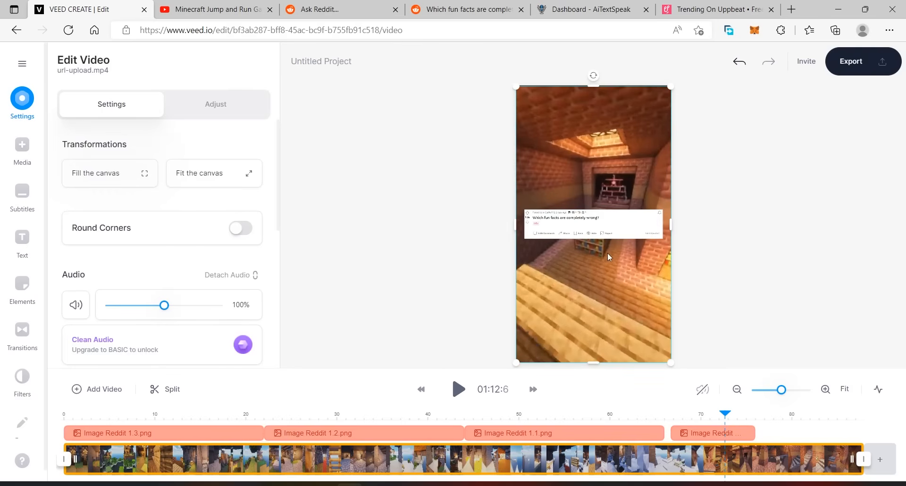
left_click(582, 229)
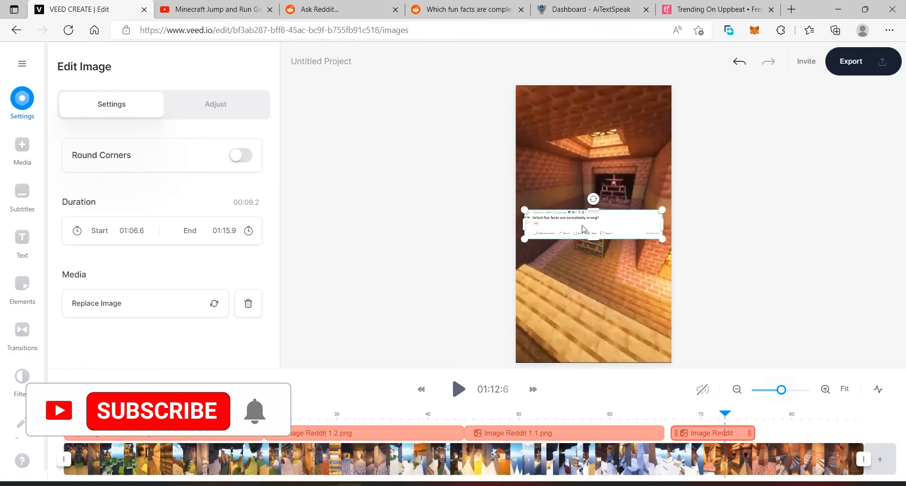
left_click_drag(733, 416, 699, 415)
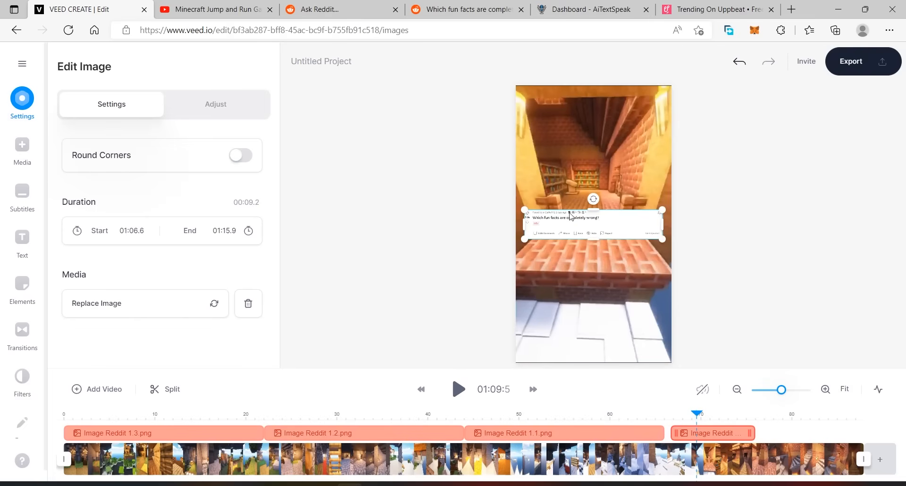
left_click(648, 157)
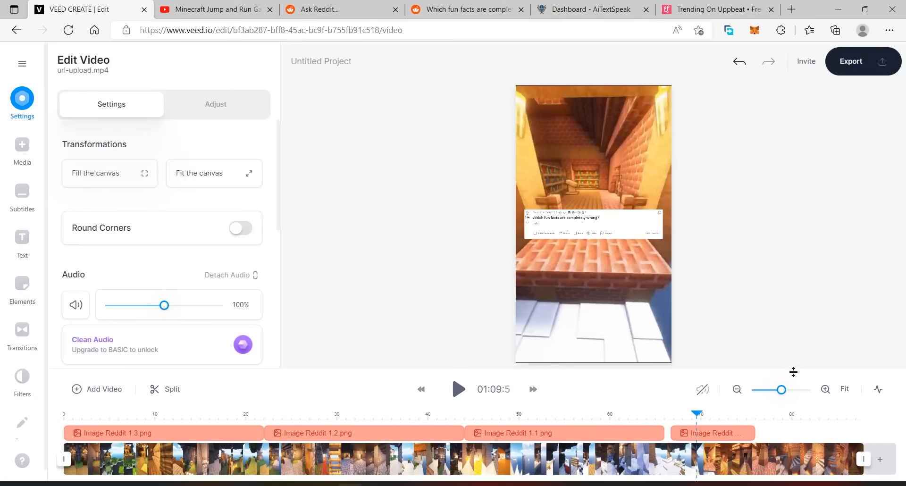
left_click_drag(698, 416, 532, 415)
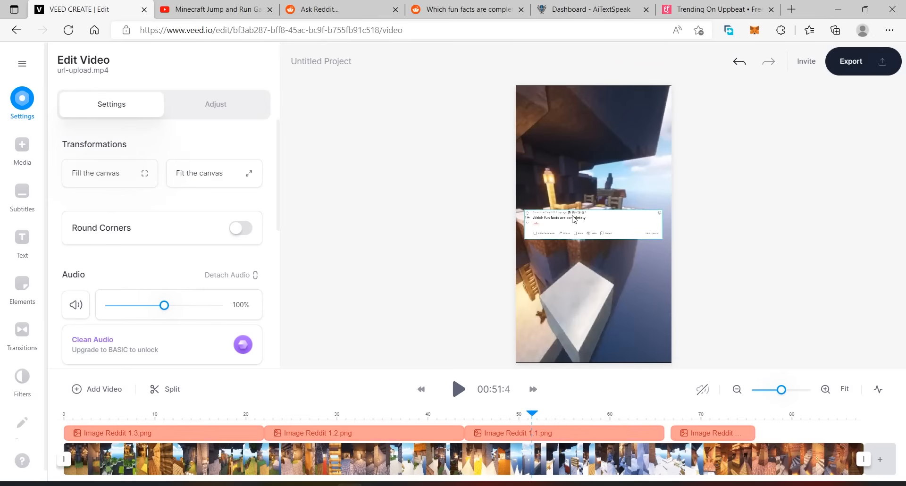
left_click(577, 423)
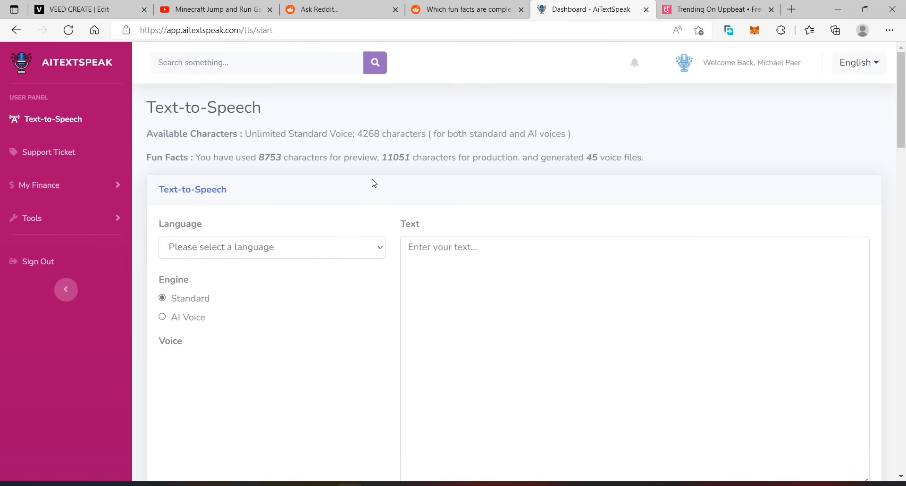
In AiTextSpeak, set the language to English (UK) with the AI Voice engine and the male Ryan voice.
left_click(330, 248)
scroll(293, 178, "down", 10)
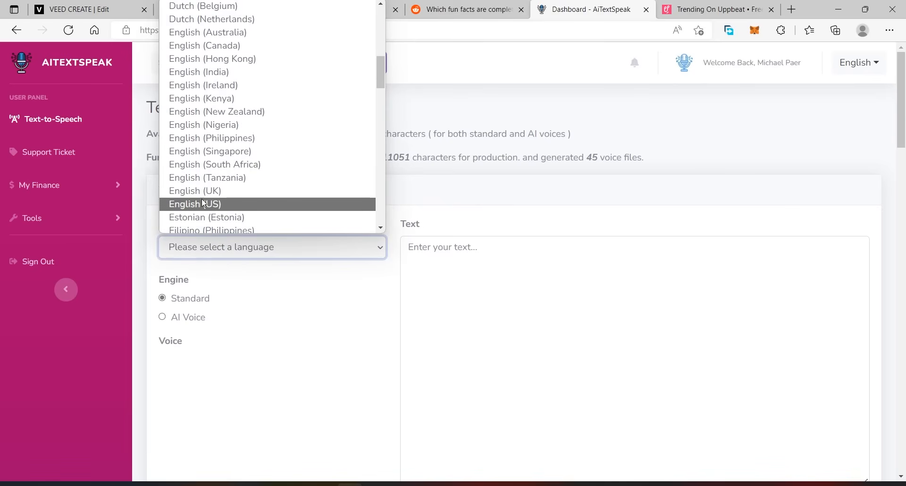
left_click(196, 320)
scroll(249, 277, "down", 3)
scroll(304, 277, "up", 1)
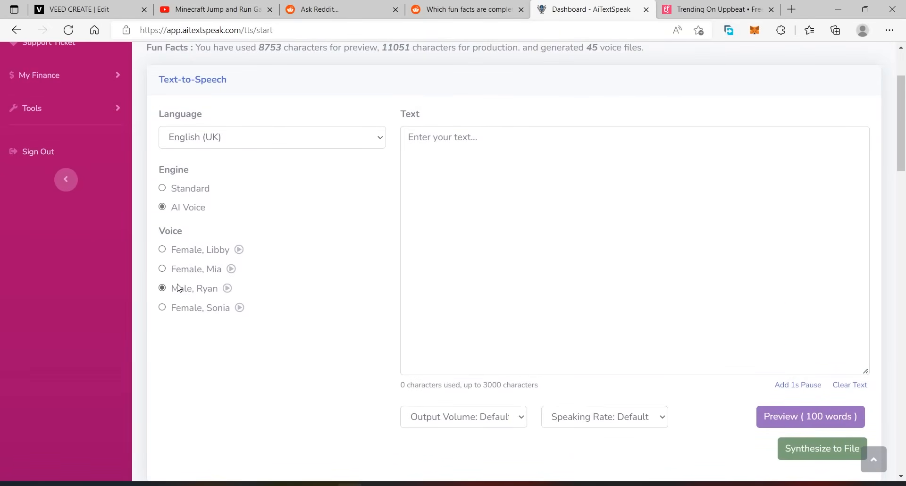
scroll(331, 167, "up", 2)
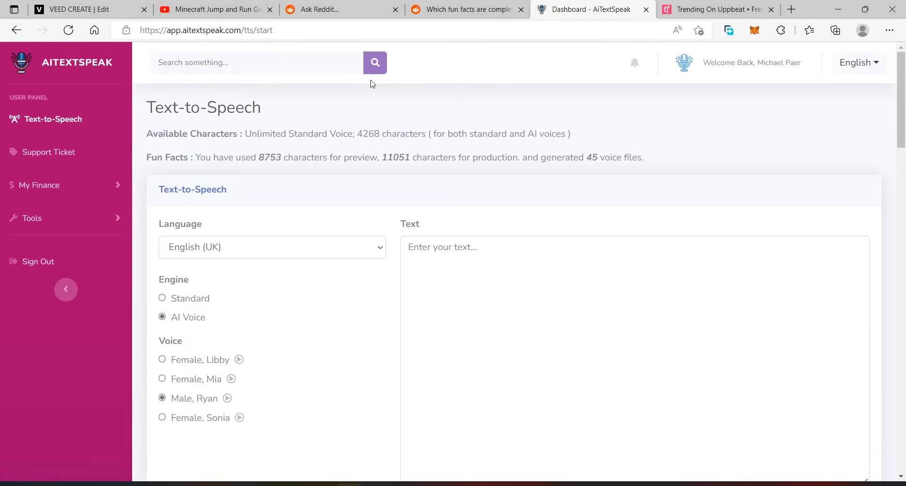
Copy the question "Which fun facts are completely wrong?" from the Reddit thread into the text-to-speech text.
left_click(465, 9)
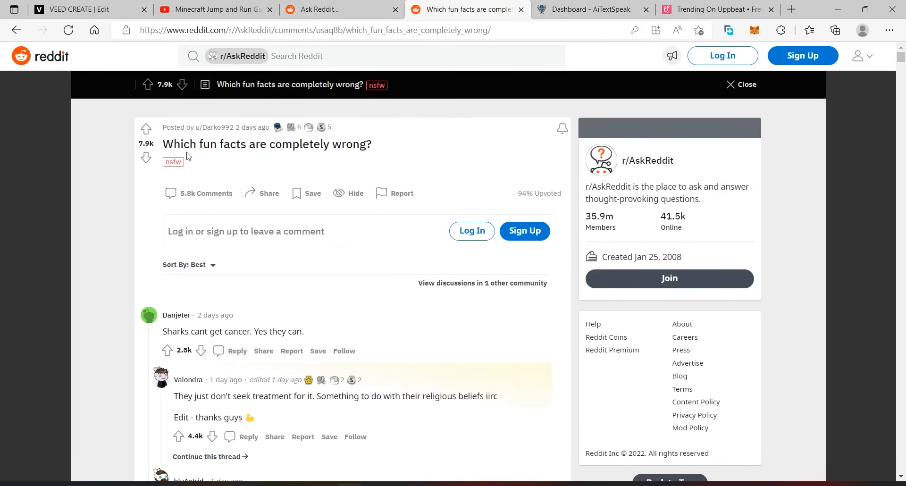
left_click_drag(163, 148, 385, 127)
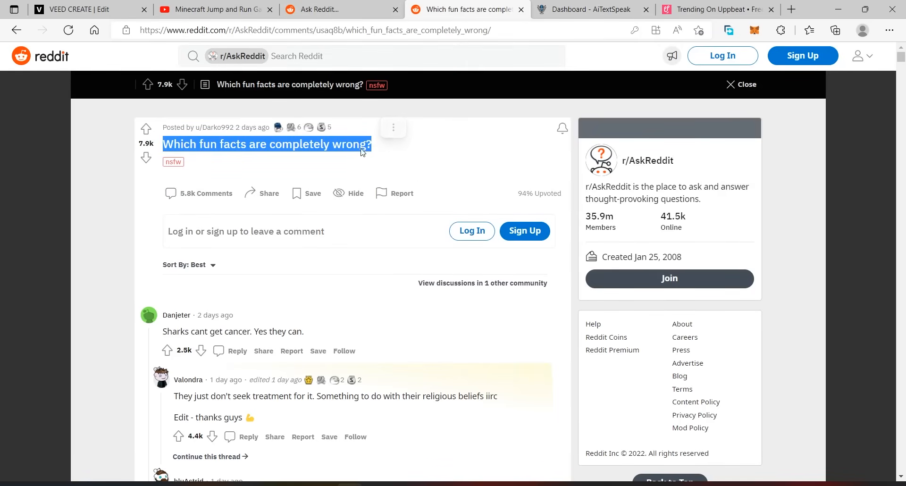
right_click(359, 153)
left_click(359, 157)
left_click(571, 17)
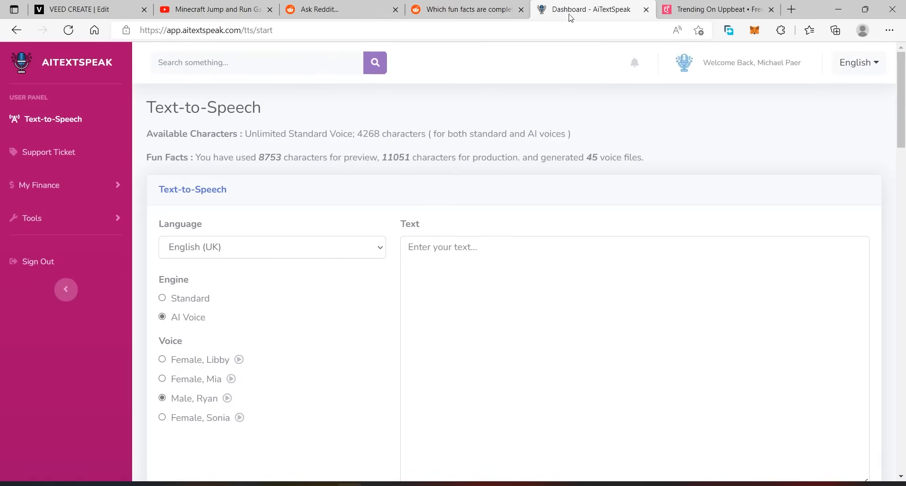
right_click(477, 267)
left_click(491, 304)
scroll(739, 155, "down", 5)
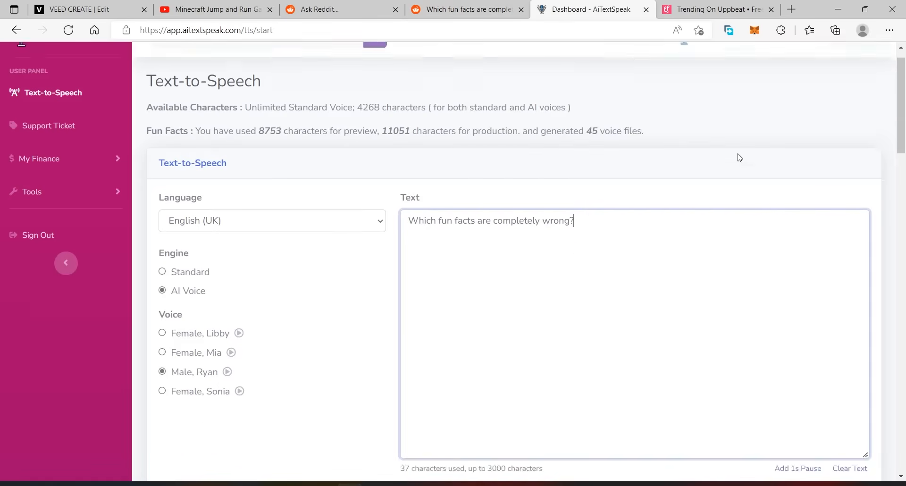
scroll(772, 189, "up", 2)
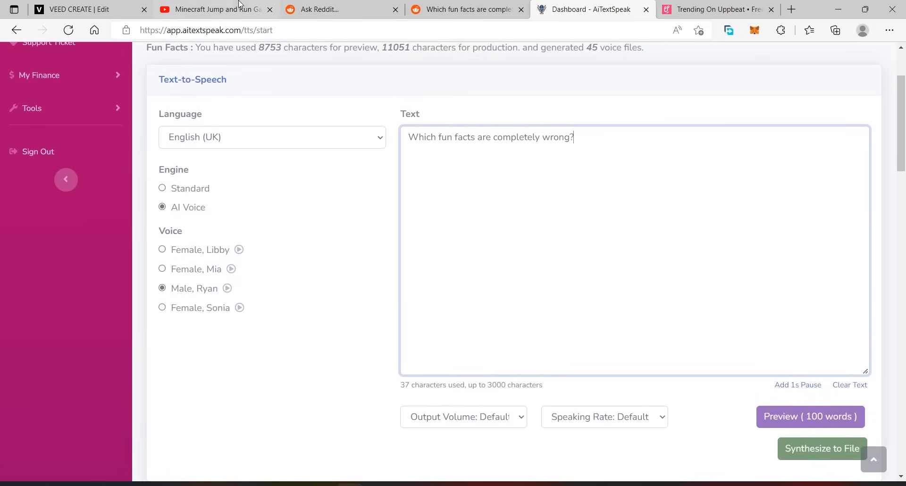
Look over the Reddit thread's comments and the available output volume and speaking rate options for the voice.
left_click(465, 10)
scroll(222, 280, "down", 7)
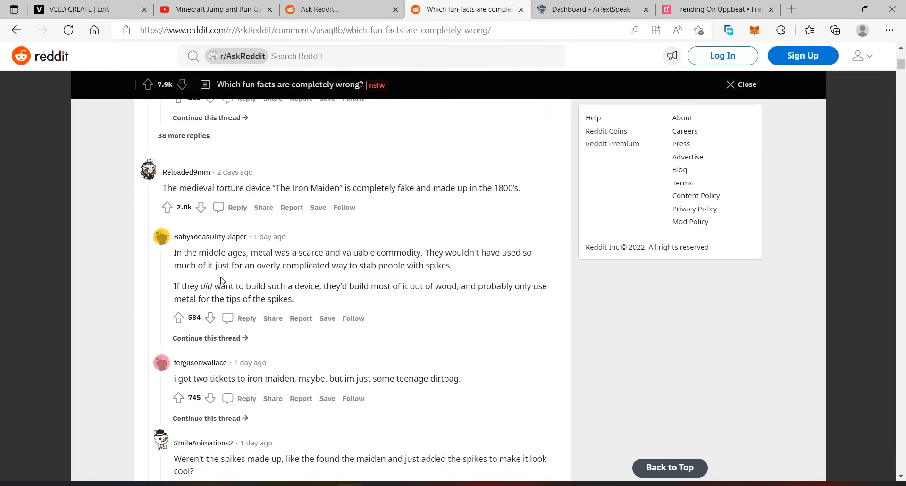
left_click(590, 9)
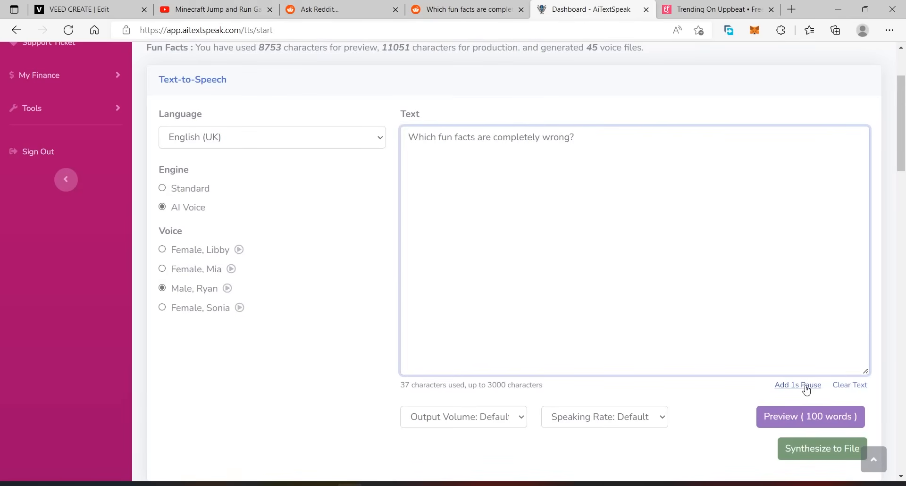
left_click(443, 425)
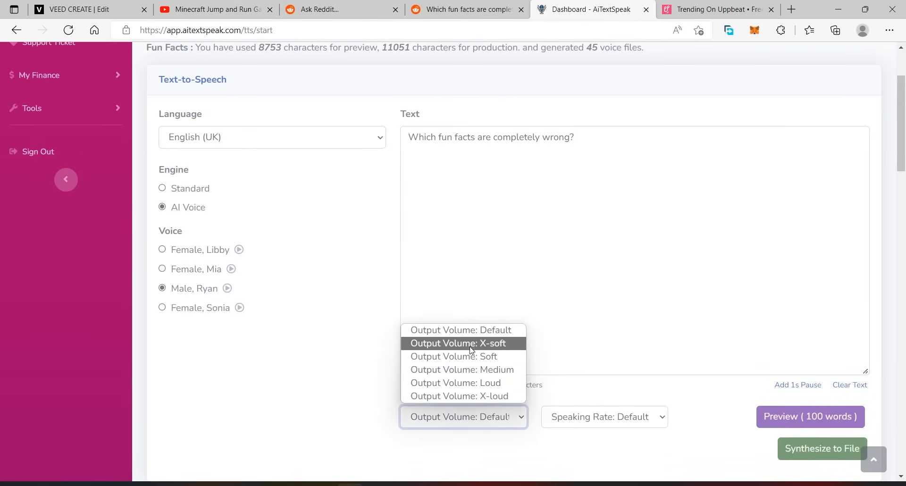
left_click(625, 415)
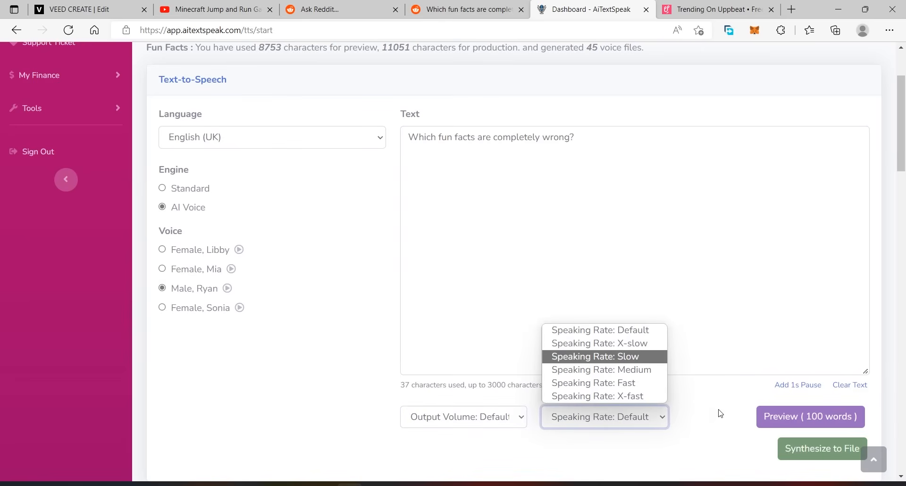
left_click(688, 396)
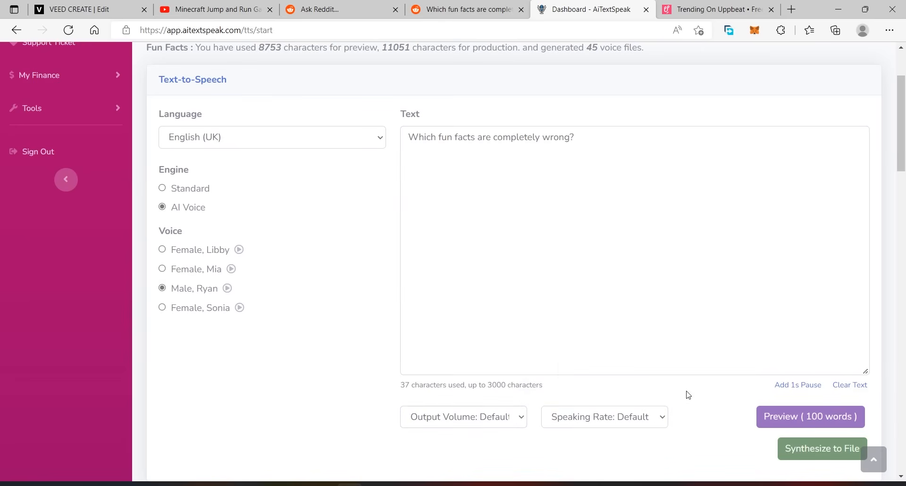
Preview the spoken question and synthesize it to a voice file.
left_click(804, 412)
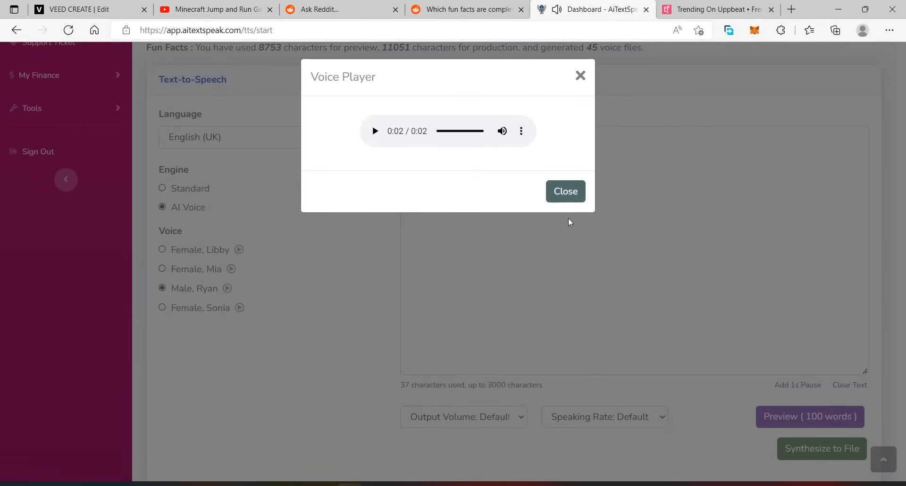
left_click(567, 194)
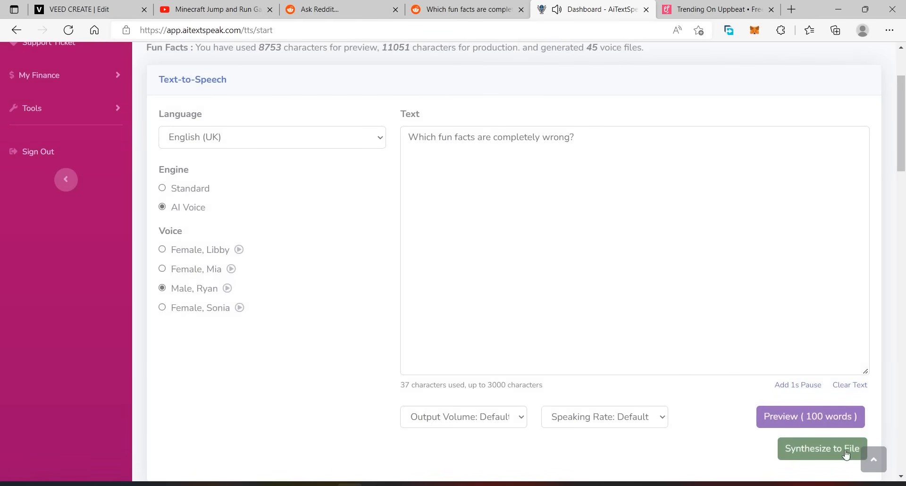
scroll(718, 415, "down", 2)
scroll(756, 416, "up", 2)
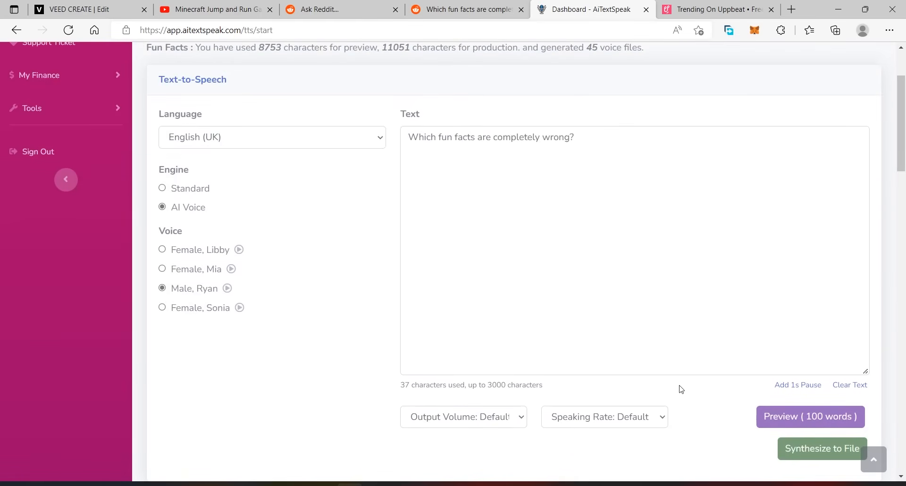
left_click(811, 455)
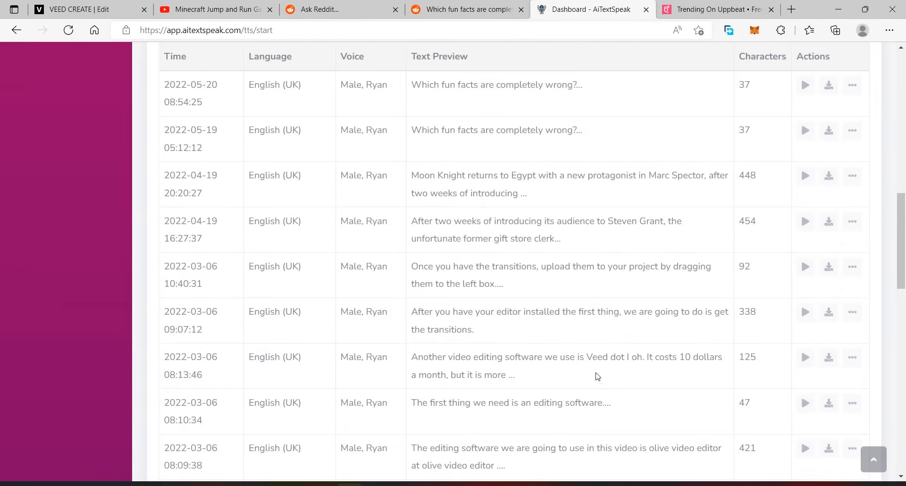
scroll(553, 310, "up", 2)
scroll(482, 227, "up", 9)
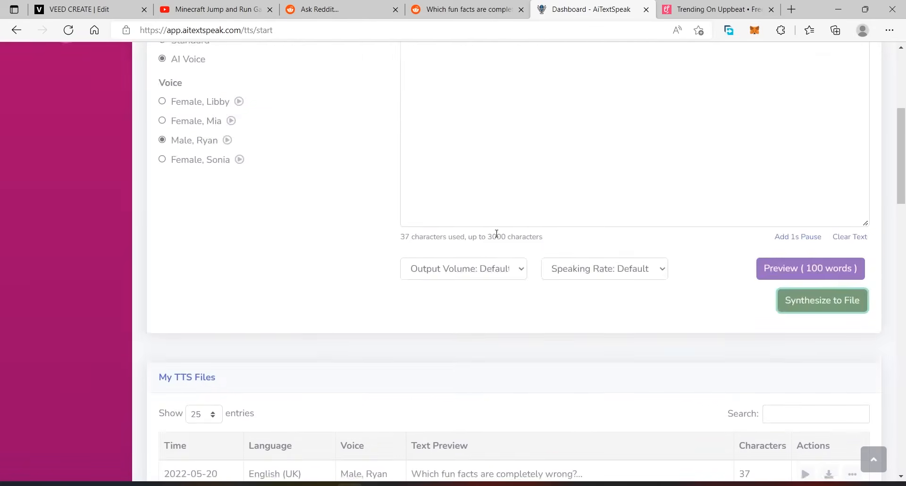
Download the newest "Which fun facts are completely wrong?" voice file from the TTS files list and show it in its folder.
mouse_move(904, 133)
left_mouse_down()
mouse_move(905, 261)
mouse_move(903, 131)
left_mouse_up()
scroll(439, 297, "down", 6)
scroll(439, 296, "down", 4)
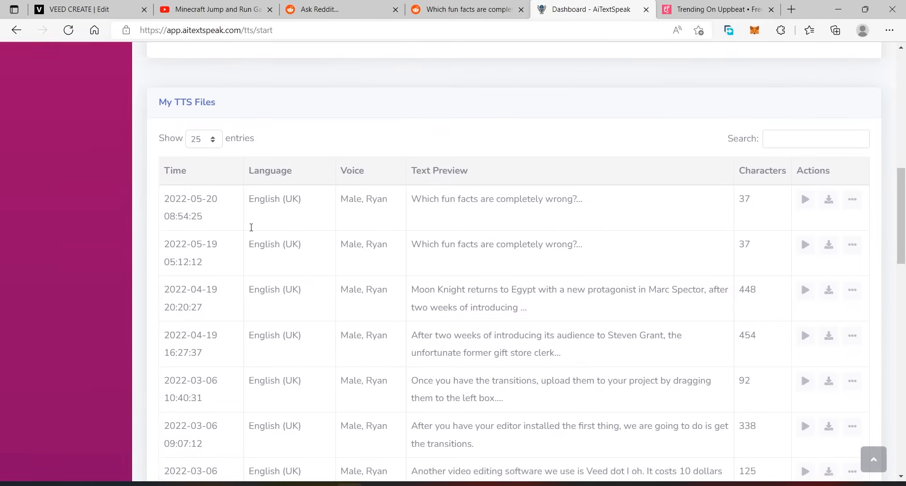
scroll(591, 247, "down", 5)
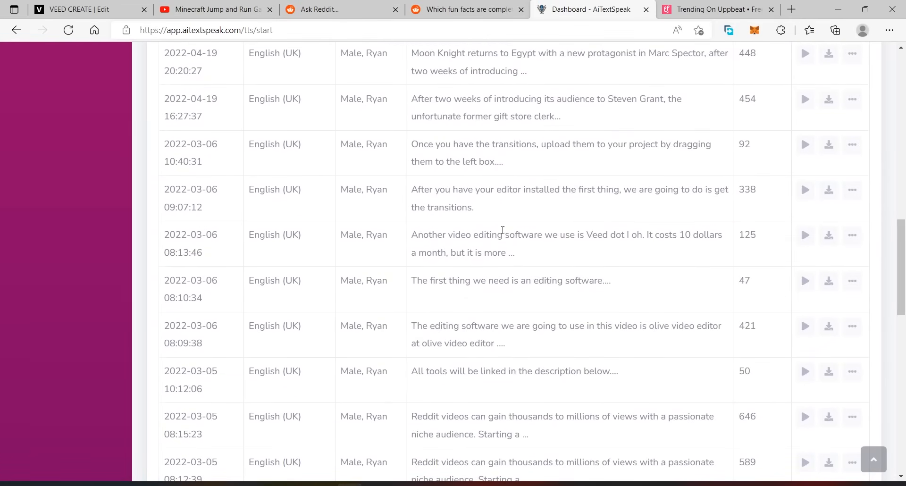
scroll(507, 228, "up", 10)
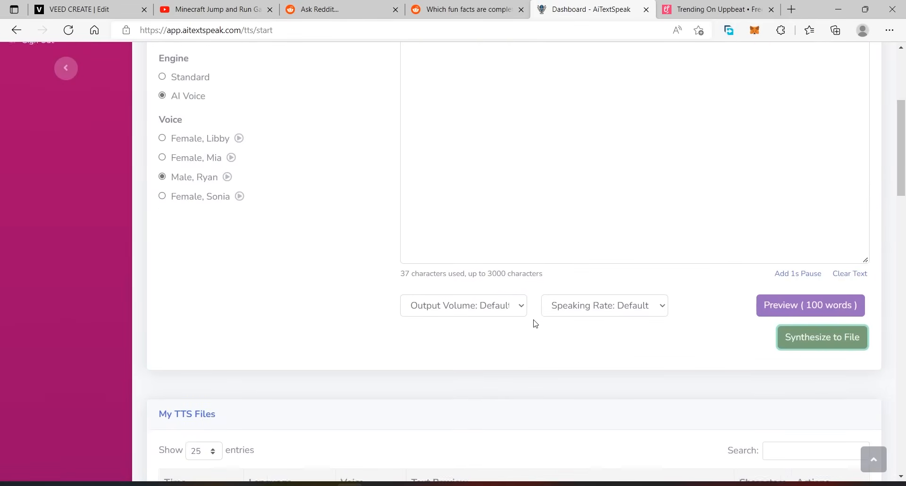
scroll(537, 324, "down", 10)
scroll(430, 202, "down", 12)
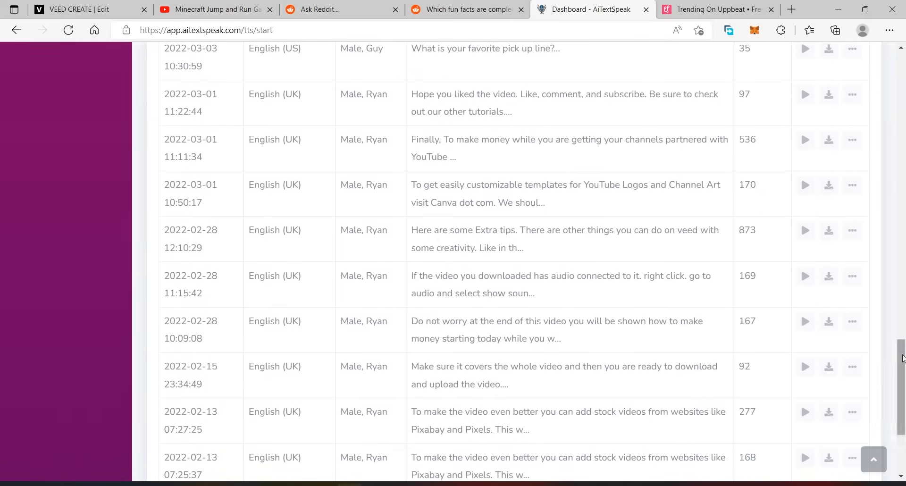
scroll(738, 202, "up", 16)
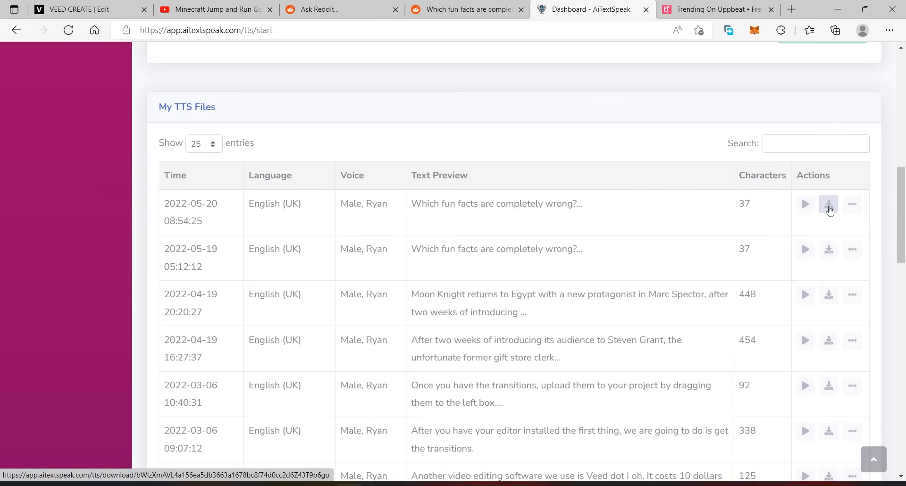
left_click(829, 208)
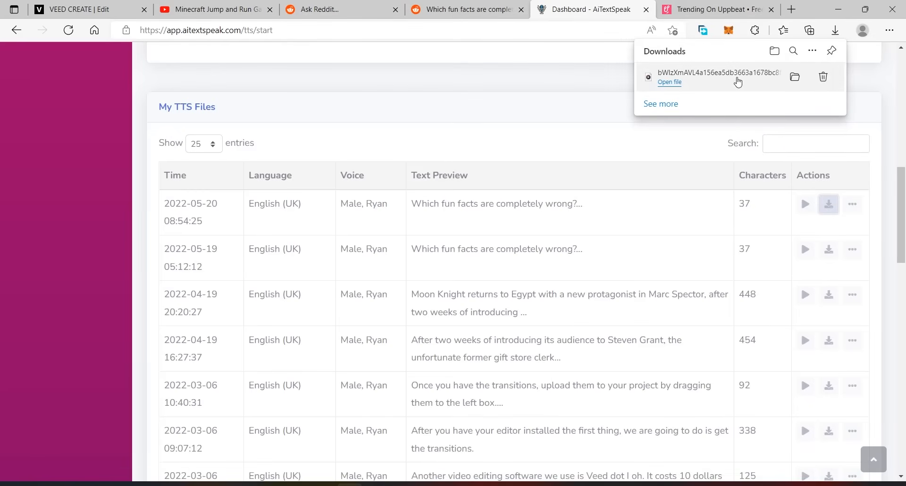
left_click(795, 78)
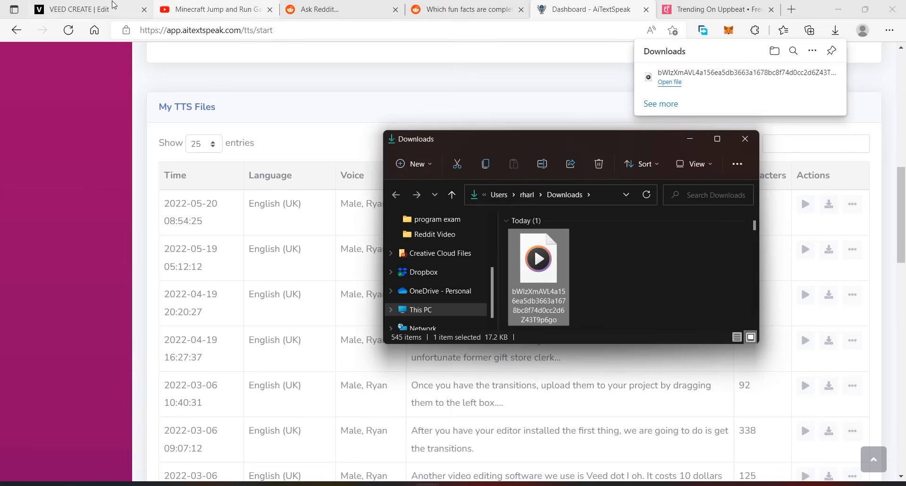
Switch to the VEED project and add the downloaded voice file as an audio track.
left_click(89, 9)
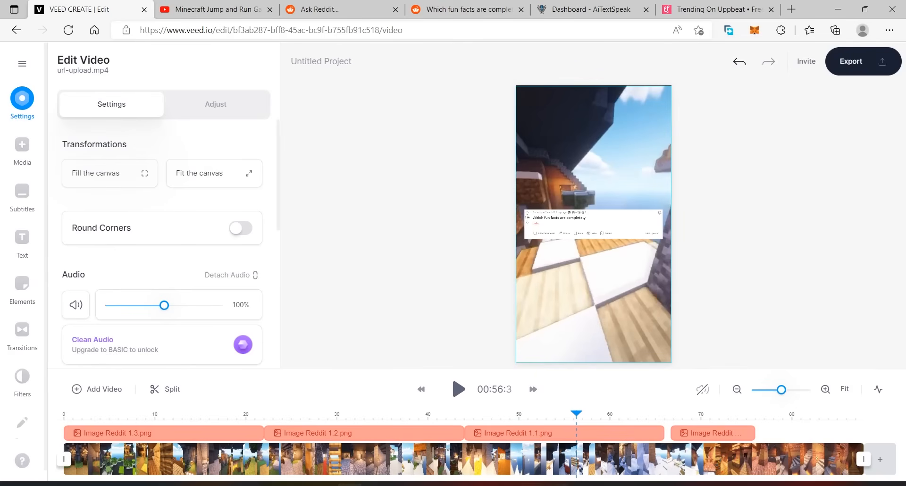
mouse_move(427, 484)
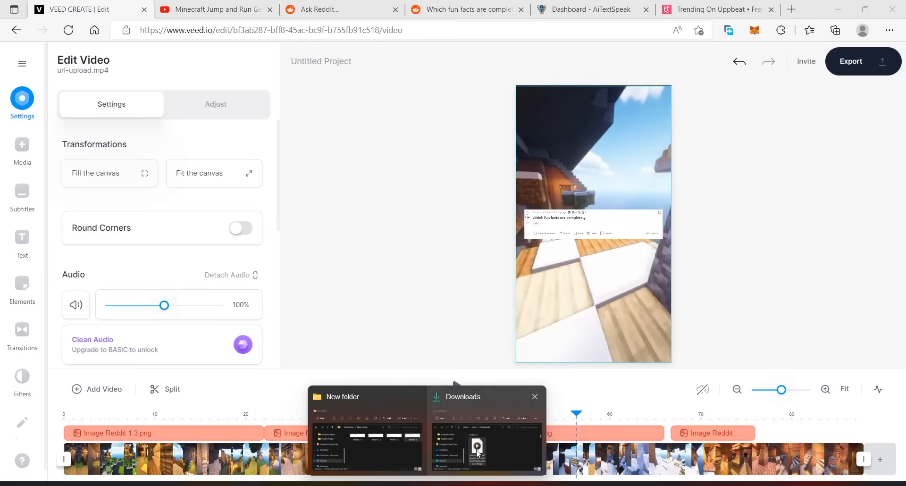
left_click(488, 429)
left_click_drag(538, 264, 428, 336)
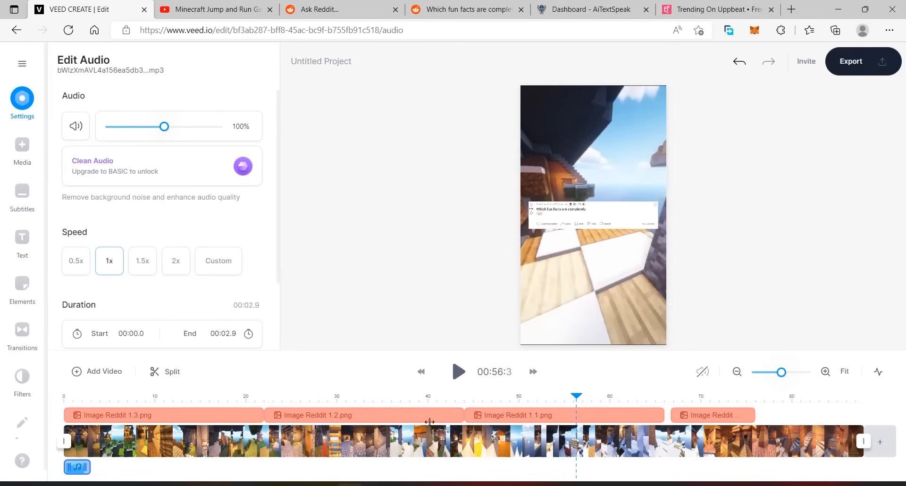
Play the voiceover from the start to the end of the first word and trim the Reddit 1.3 image to end at 00:00.6.
left_click(360, 398)
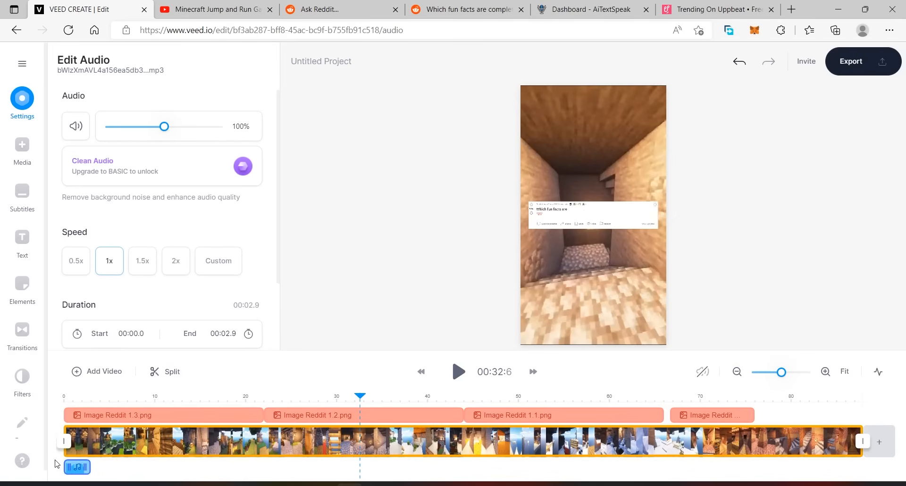
left_click_drag(367, 397, 121, 409)
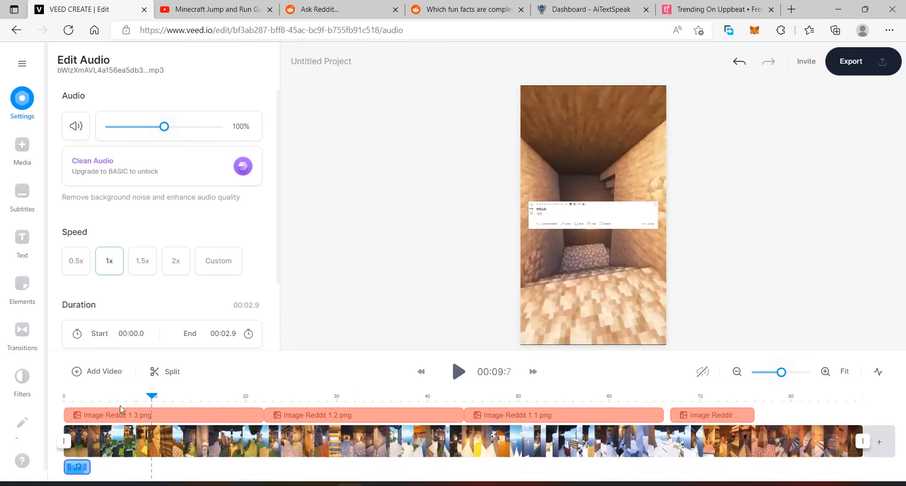
left_click(826, 373)
left_click(825, 372)
left_click(825, 373)
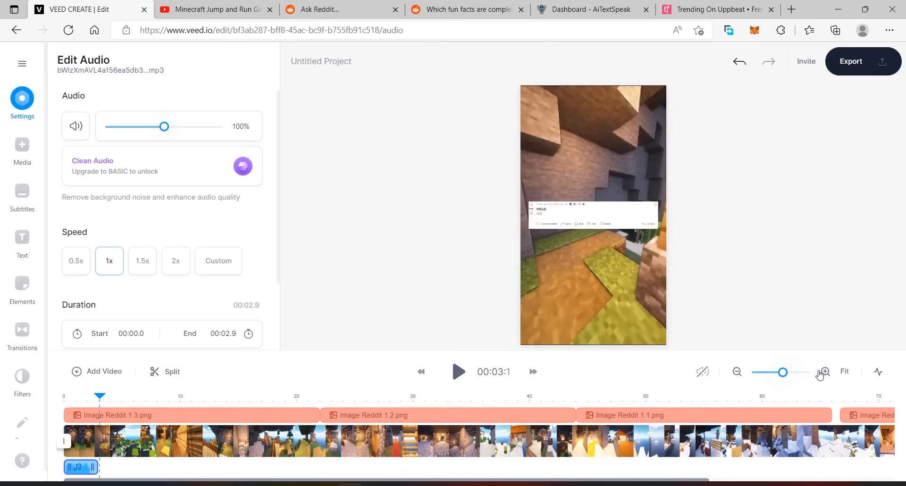
left_click(824, 371)
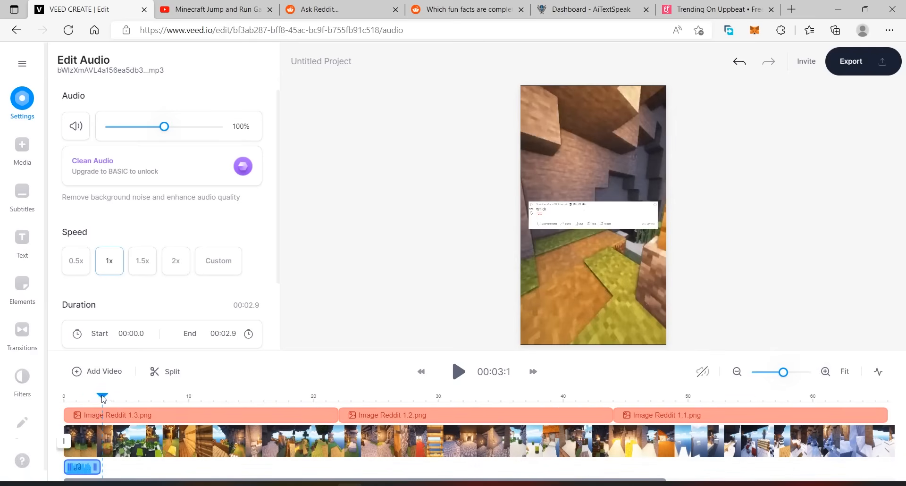
mouse_move(83, 399)
left_mouse_down()
mouse_move(64, 398)
mouse_move(78, 399)
left_mouse_up()
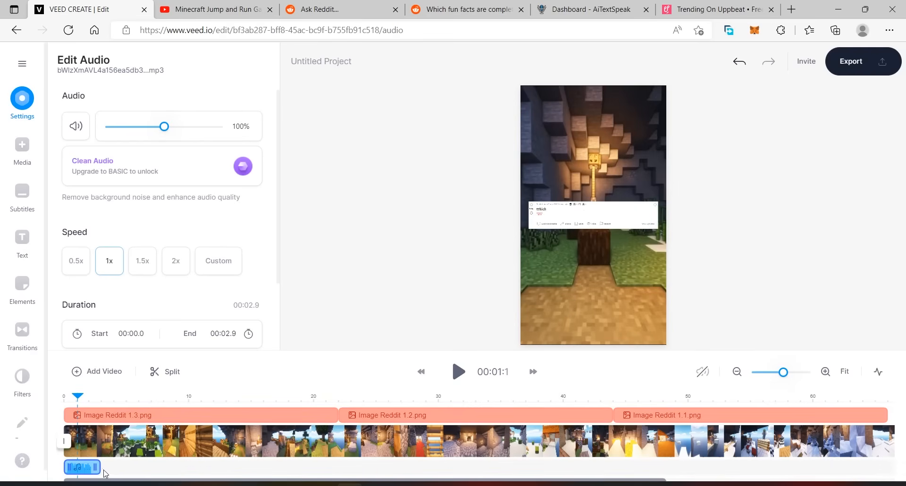
left_click_drag(78, 398, 65, 398)
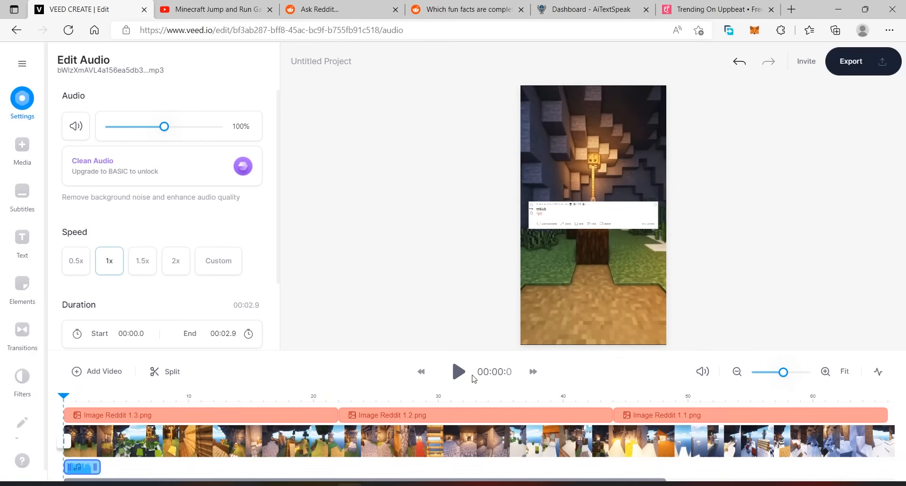
left_click(458, 372)
left_click(458, 372)
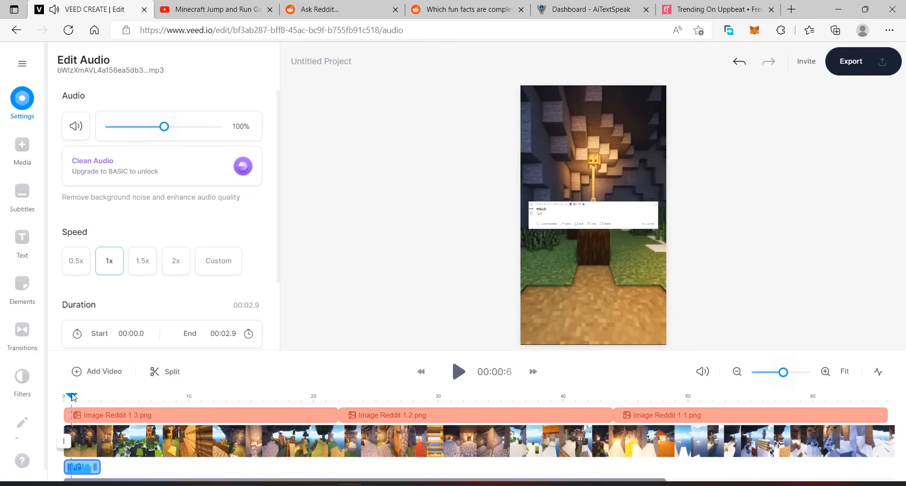
left_click_drag(336, 415, 71, 408)
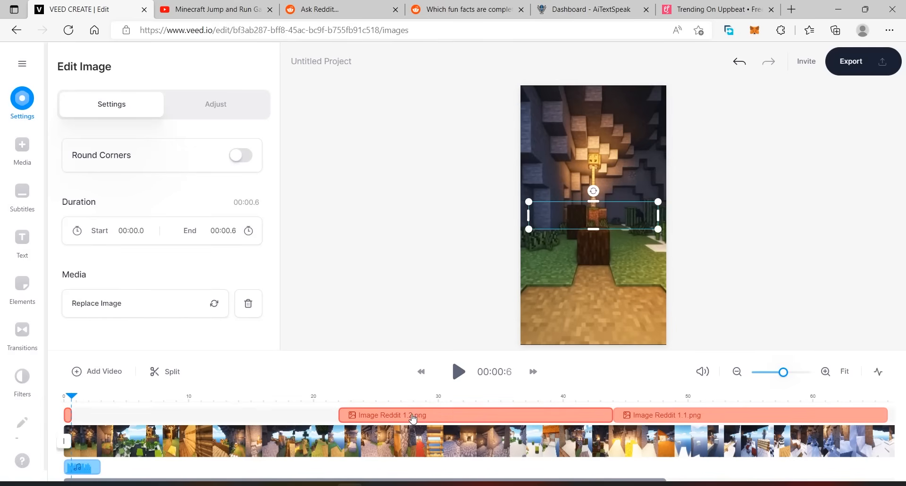
Place the Reddit 1.2 image directly after Reddit 1.3 at 00:00.6 and trim it to end at 00:01.4.
left_click_drag(412, 415, 145, 414)
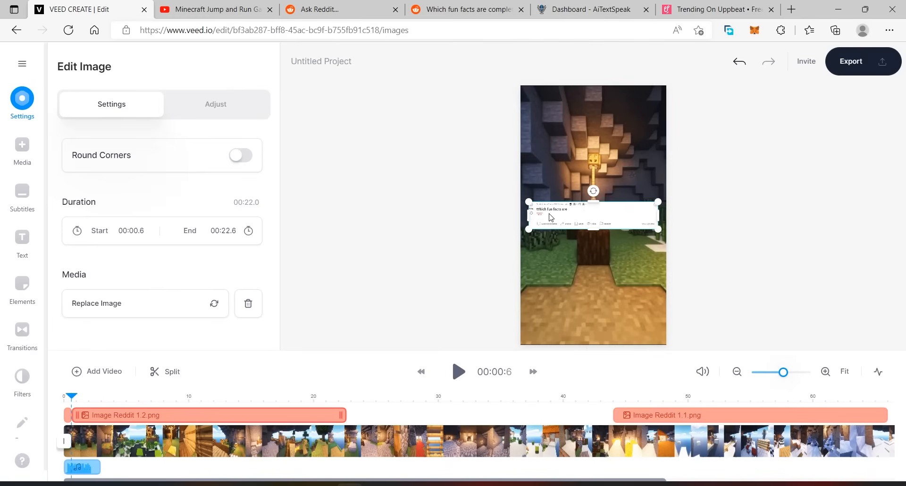
left_click(459, 373)
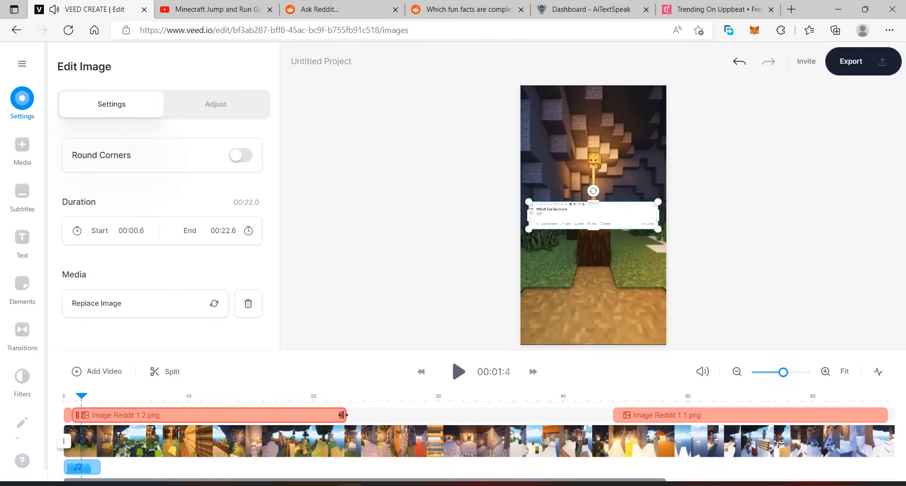
left_click_drag(343, 415, 81, 415)
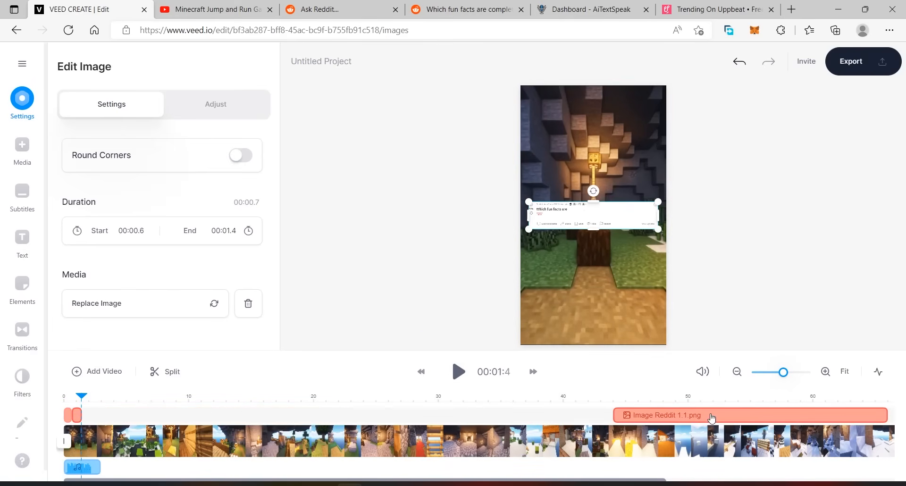
Place the Reddit 1.1 image at 00:01.4 and trim it to end at 00:01.9, in time with the voiceover.
left_click_drag(711, 418, 181, 415)
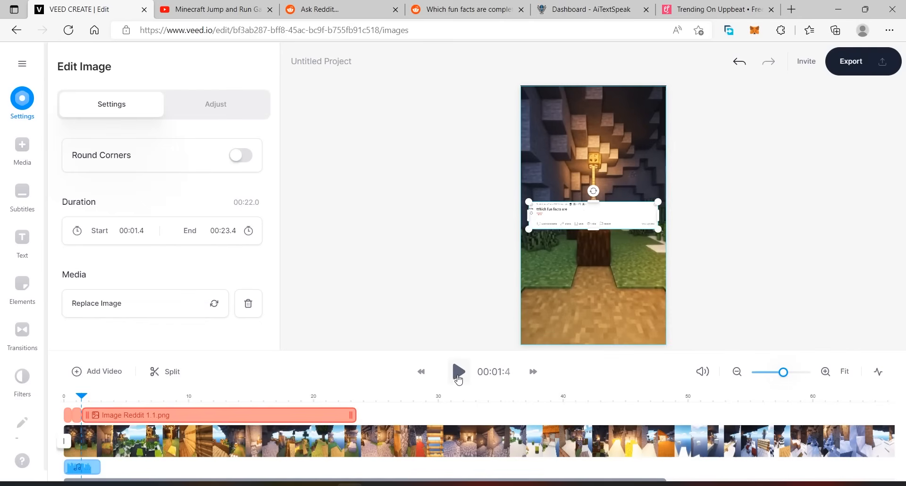
left_click(457, 372)
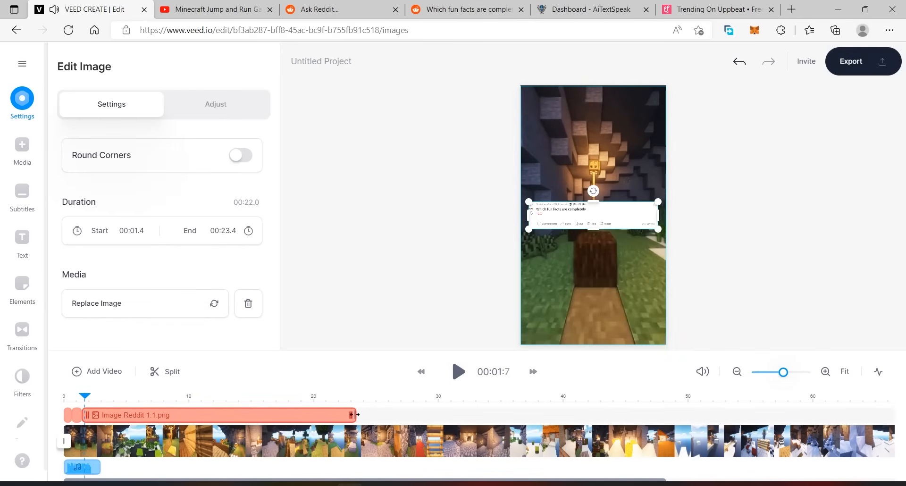
left_click_drag(355, 414, 261, 415)
left_click(459, 373)
left_click(458, 372)
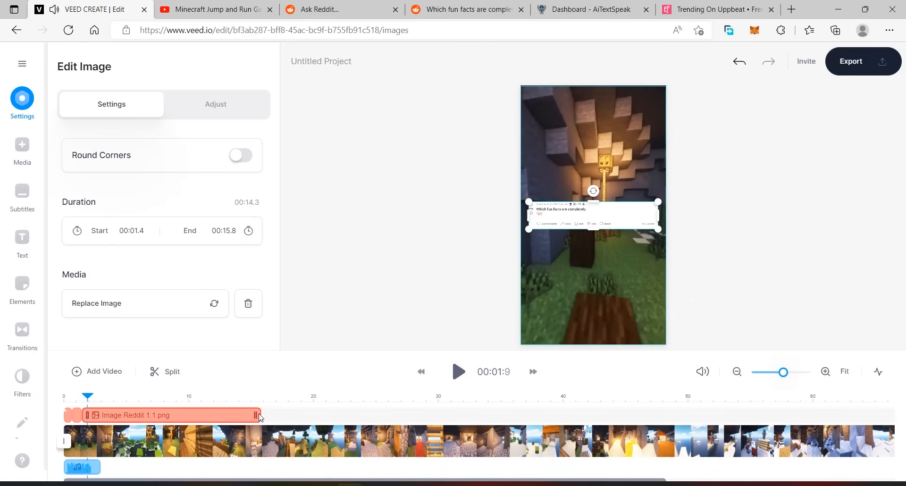
left_click_drag(86, 424, 87, 421)
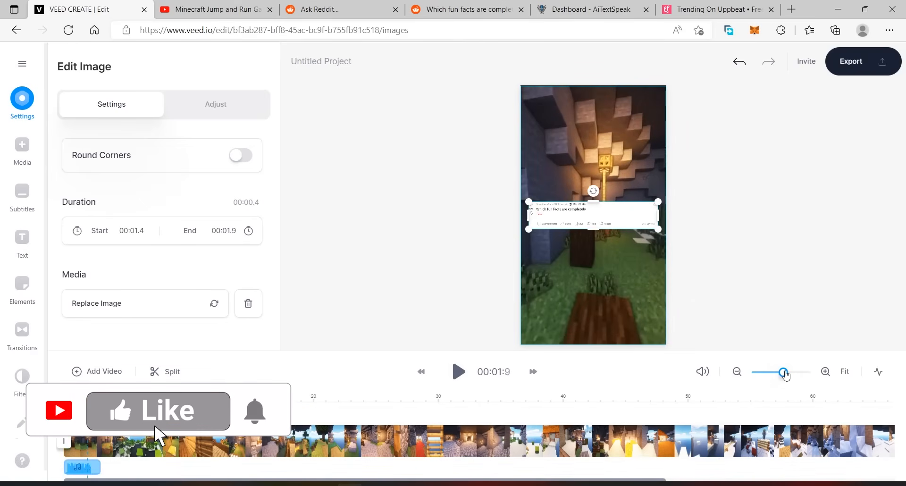
Place the Reddit 1 image at 00:01.9, trim it to end with the voiceover at 00:02.9, and play back the result.
left_click_drag(784, 373, 782, 376)
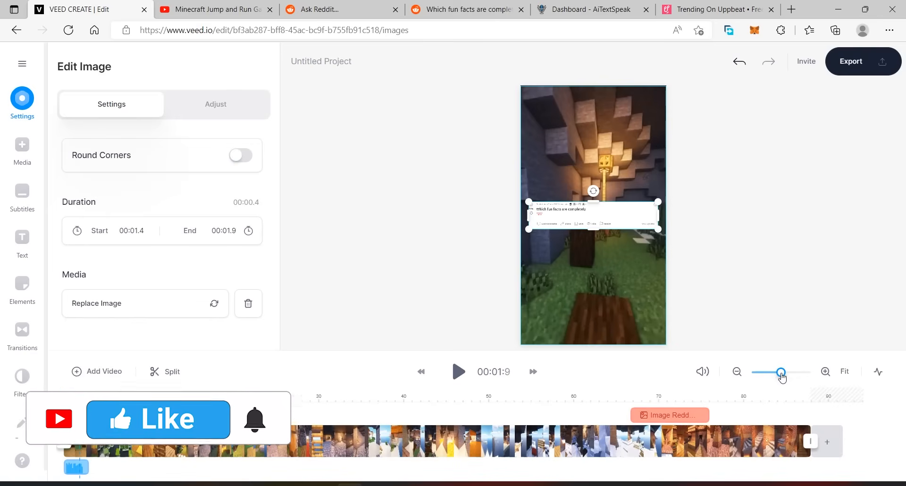
left_click_drag(661, 416, 125, 412)
left_click_drag(781, 377, 793, 377)
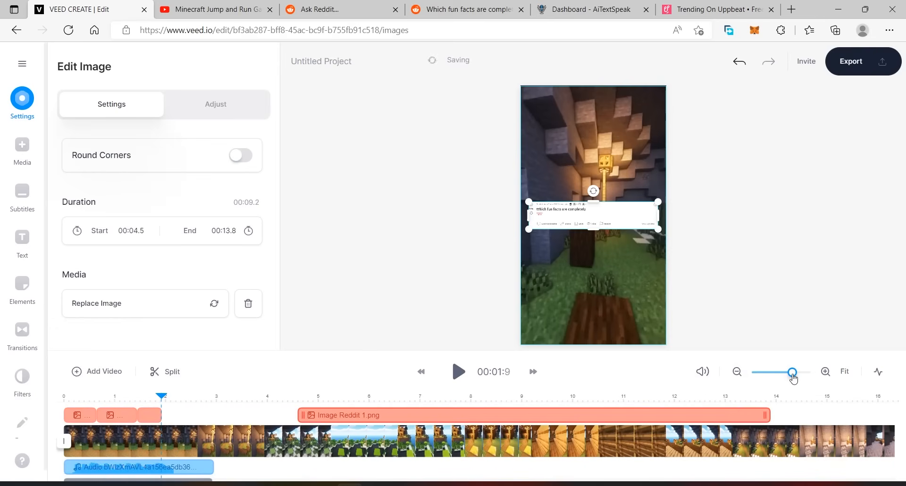
left_click_drag(428, 415, 293, 414)
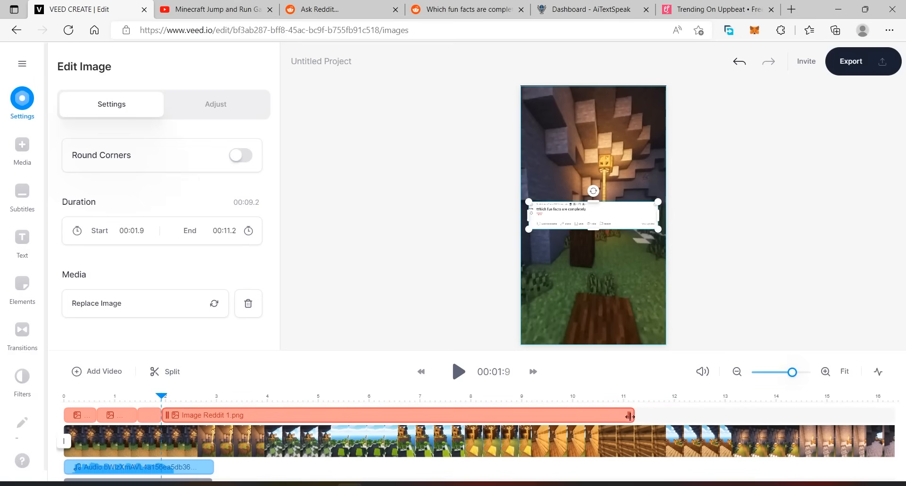
left_click_drag(630, 417, 214, 426)
left_click(456, 376)
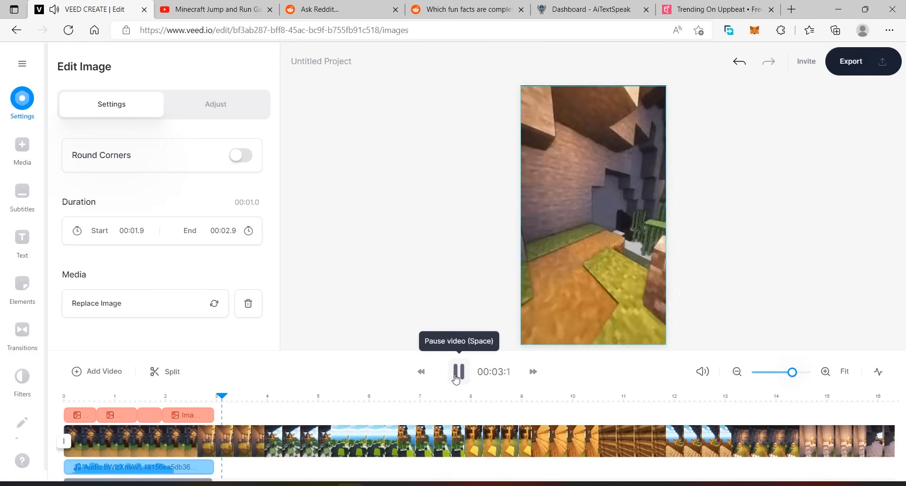
left_click(457, 373)
Add the Reddit Color Bar Transition video from the Reddit Video Transitions folder to the VEED project.
left_click_drag(245, 393, 336, 397)
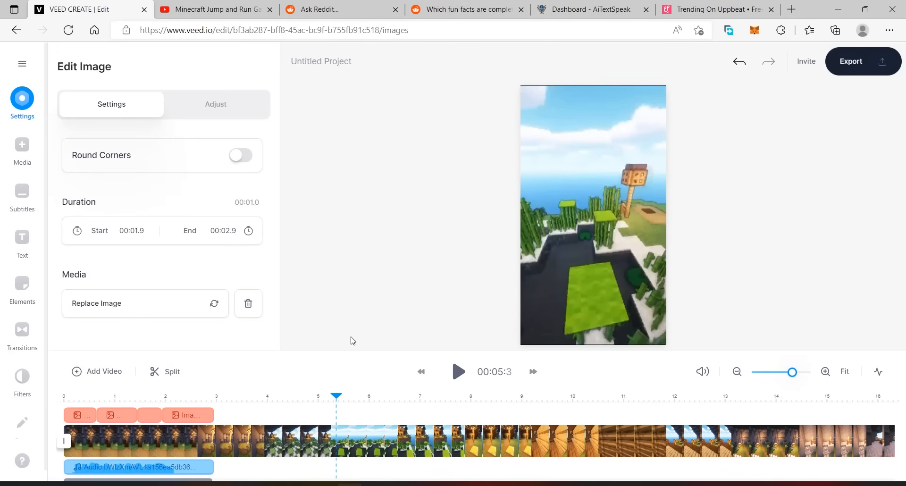
left_click(428, 484)
left_click(489, 436)
left_click(490, 183)
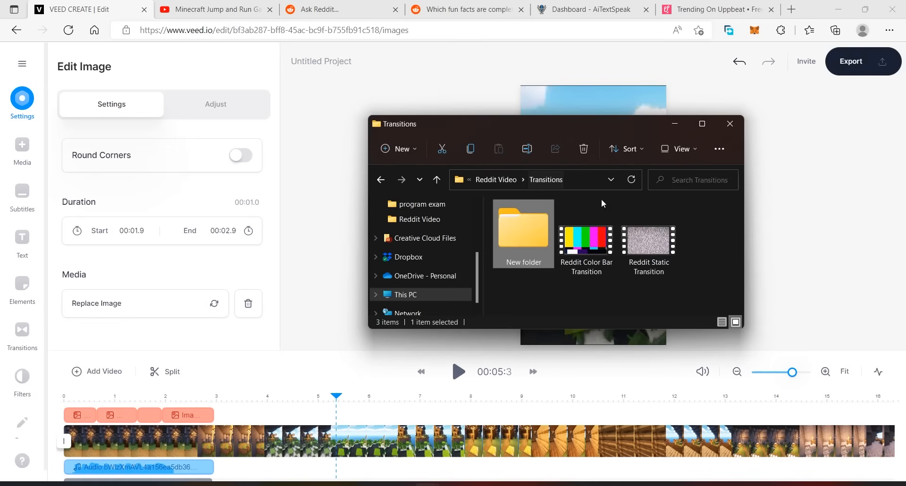
left_click_drag(582, 129, 661, 63)
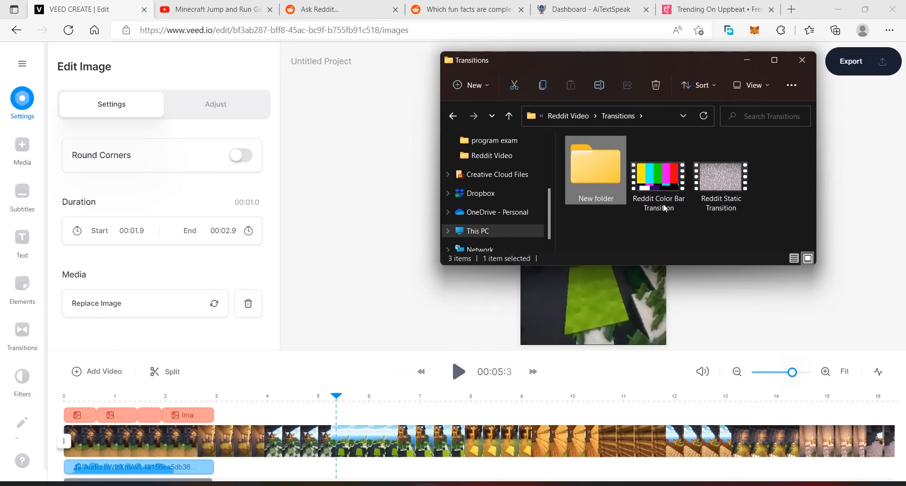
left_click_drag(664, 208, 315, 415)
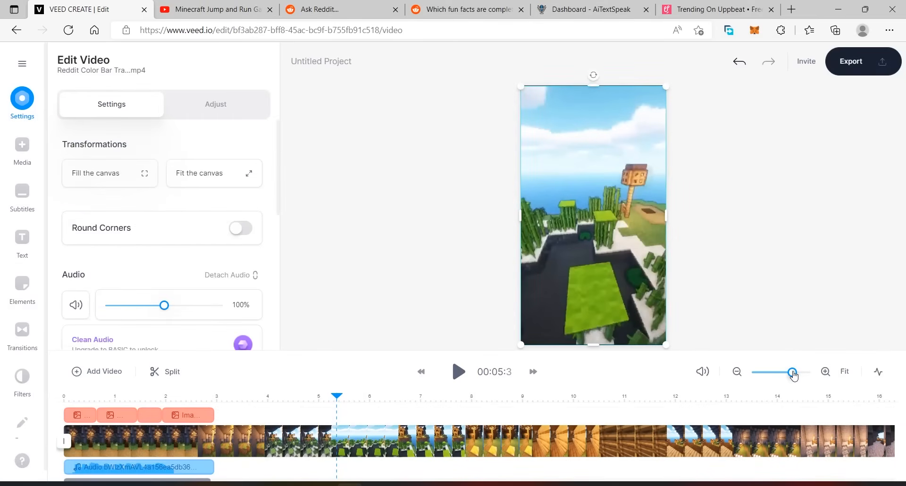
Move the Reddit Color Bar Transition clip from the end of the gameplay track onto its own track at about 52 seconds.
left_click_drag(794, 374, 775, 376)
left_click_drag(303, 409, 317, 405)
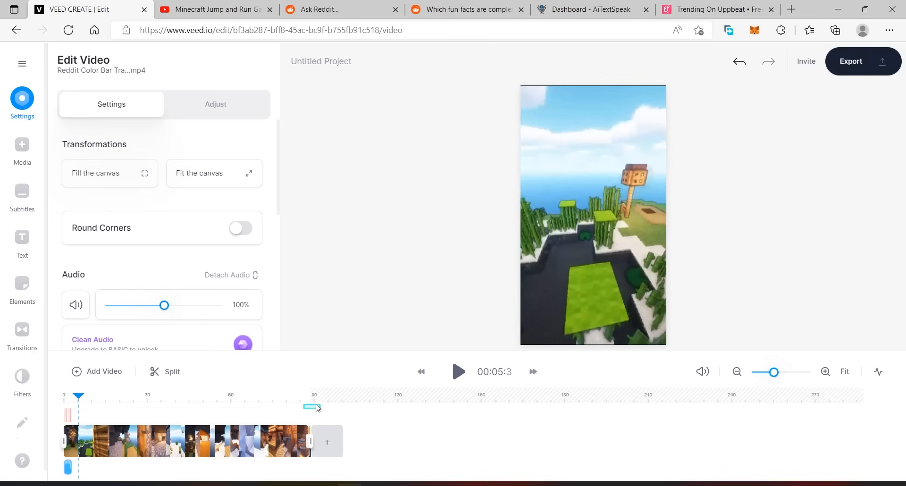
left_click(306, 401)
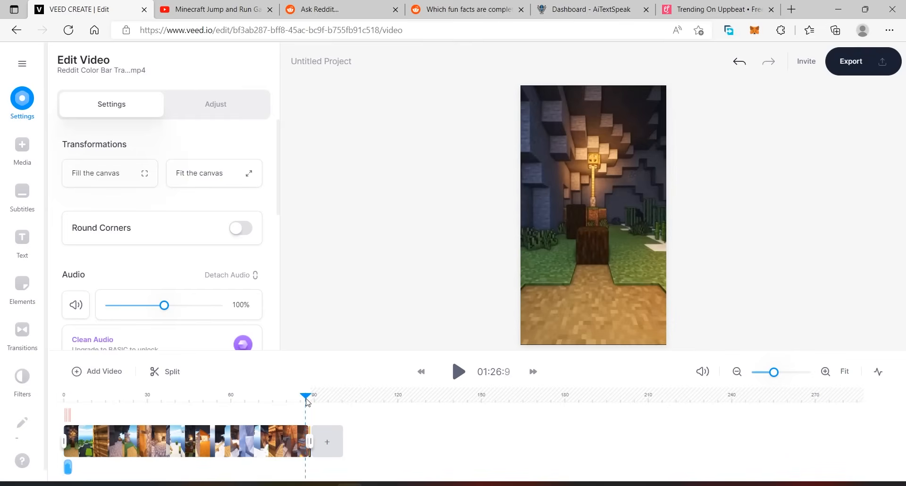
left_click_drag(774, 373, 787, 373)
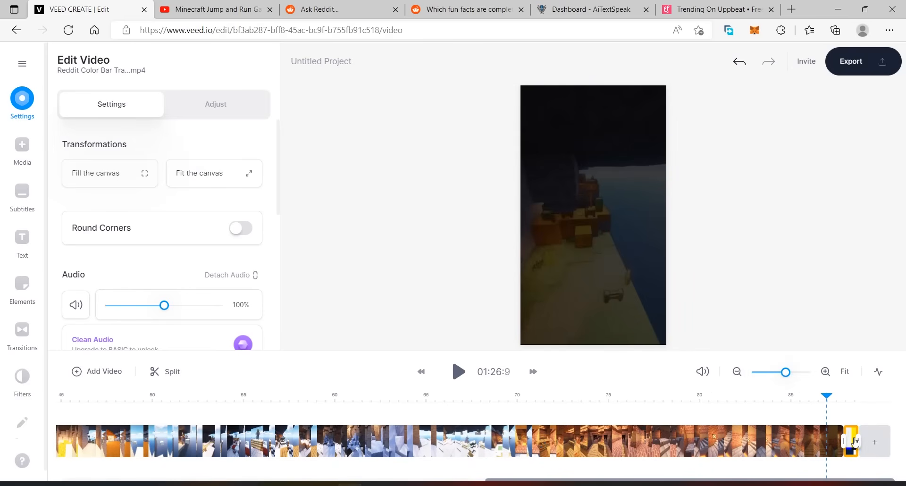
left_click_drag(852, 441, 192, 406)
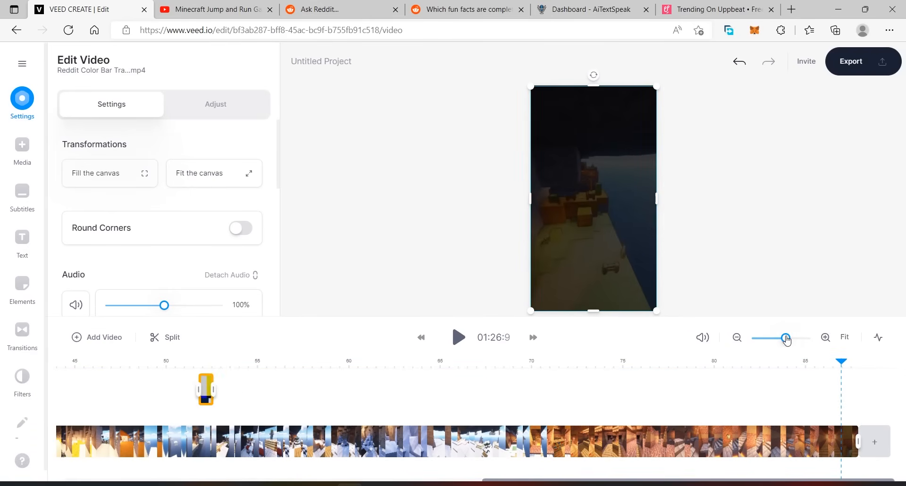
Move the color bar transition clip earlier on its own track, to about 20 seconds.
left_click_drag(786, 339, 780, 341)
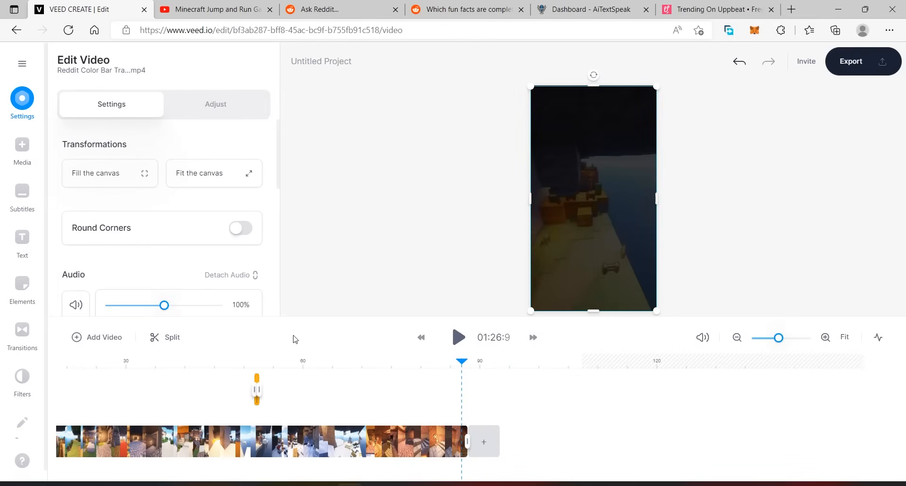
left_click_drag(259, 381, 76, 369)
left_click(265, 369)
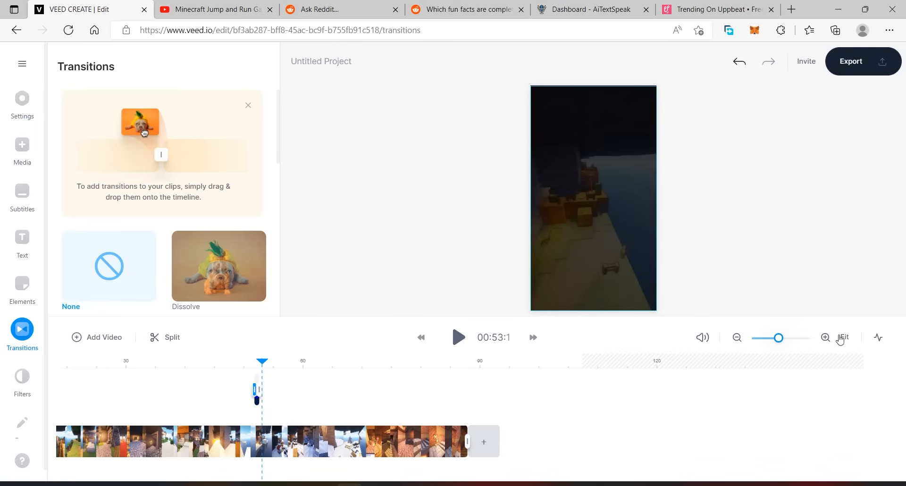
left_click(826, 338)
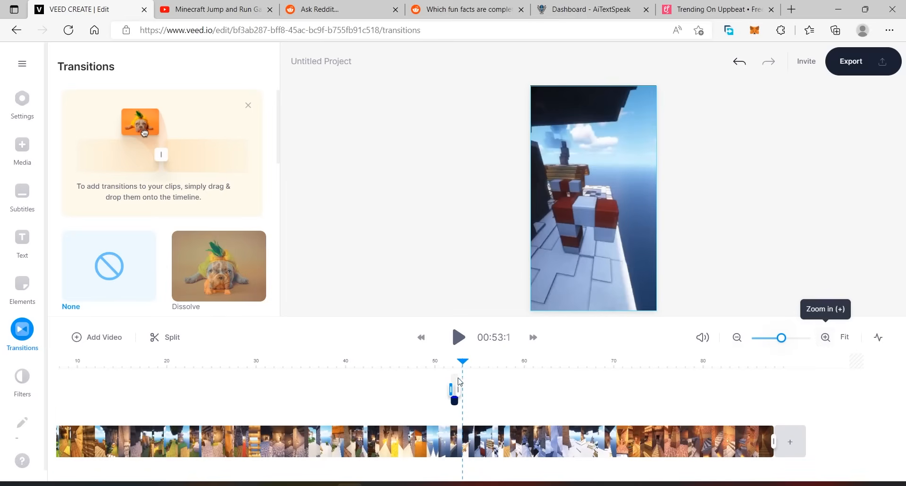
left_click_drag(457, 404, 169, 404)
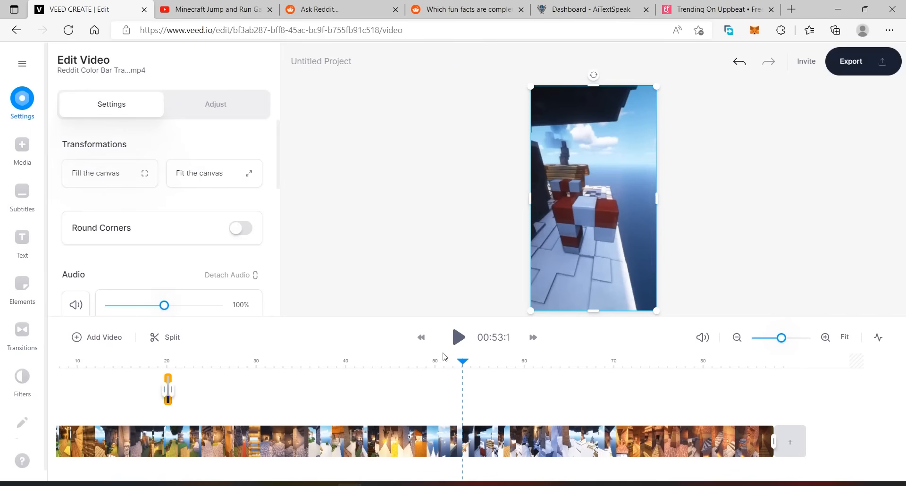
Place the color bar transition clip directly after the Reddit question images, at about 3 seconds.
left_click(87, 367)
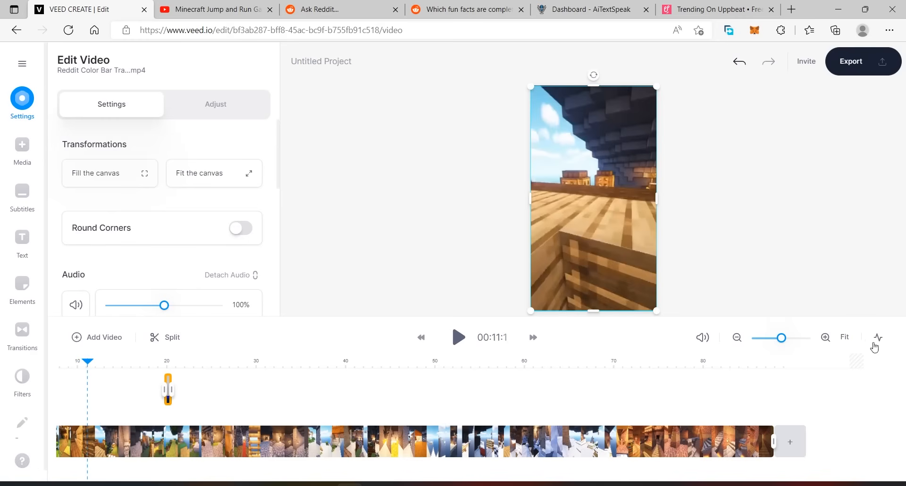
left_click(737, 338)
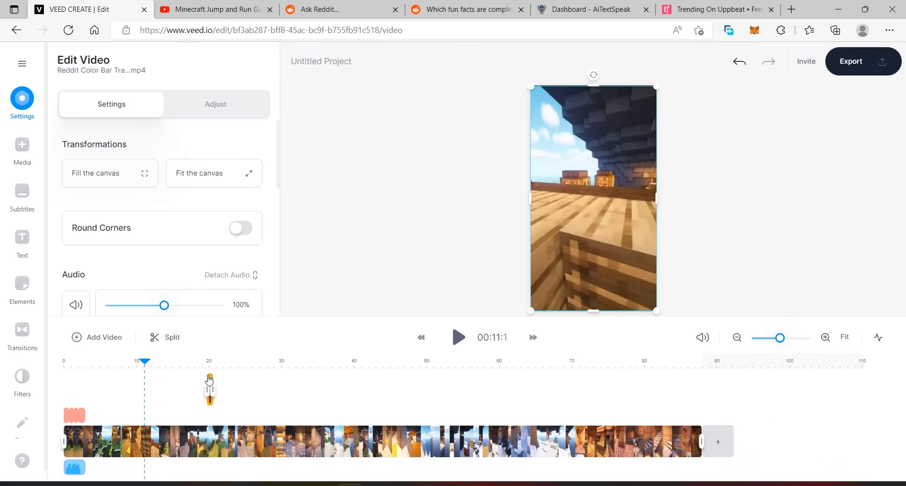
left_click_drag(209, 379, 116, 376)
left_click_drag(90, 371, 92, 370)
left_click_drag(210, 384, 89, 386)
Play the video from the start through the color bar transition to check its timing, and pause after it.
left_click_drag(145, 362, 42, 360)
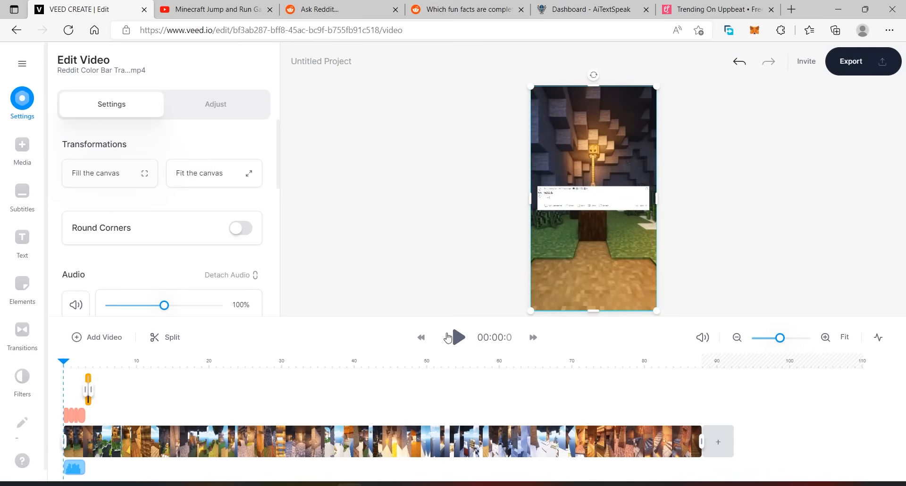
left_click(461, 339)
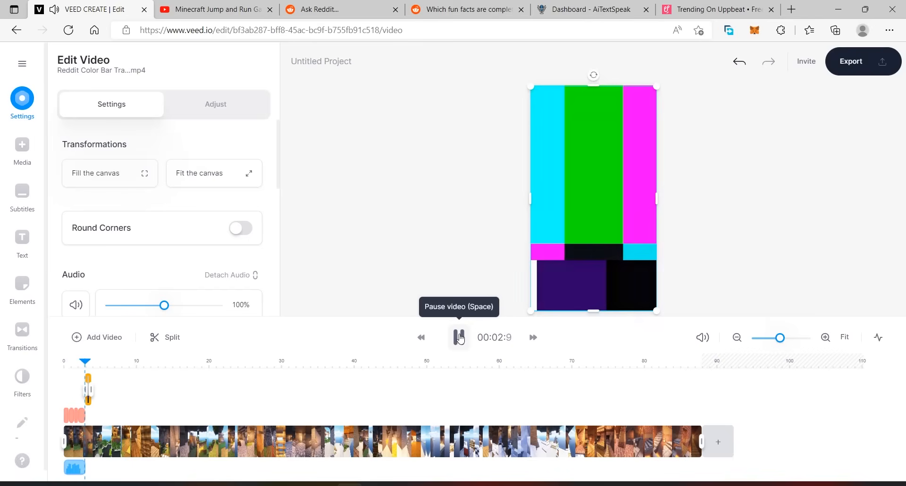
left_click(460, 338)
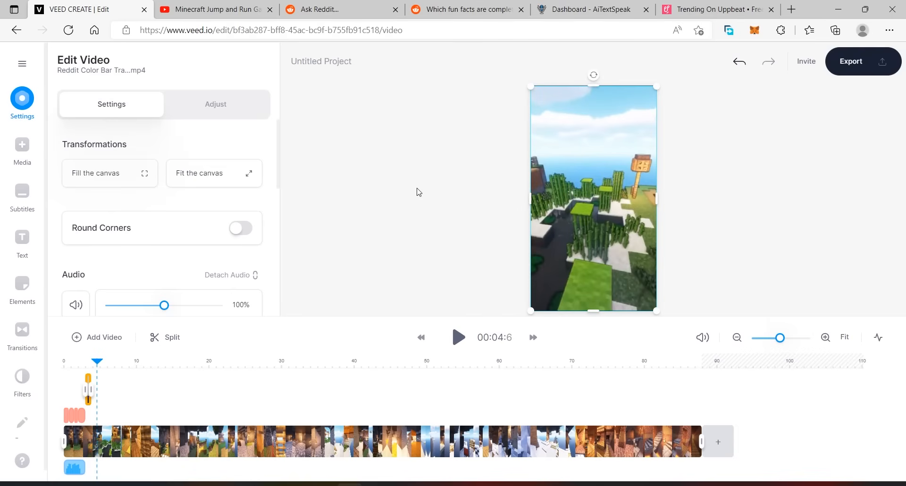
Switch to the Reddit thread "Which fun facts are completely wrong?" and look through its comments for an answer to use.
left_click(465, 10)
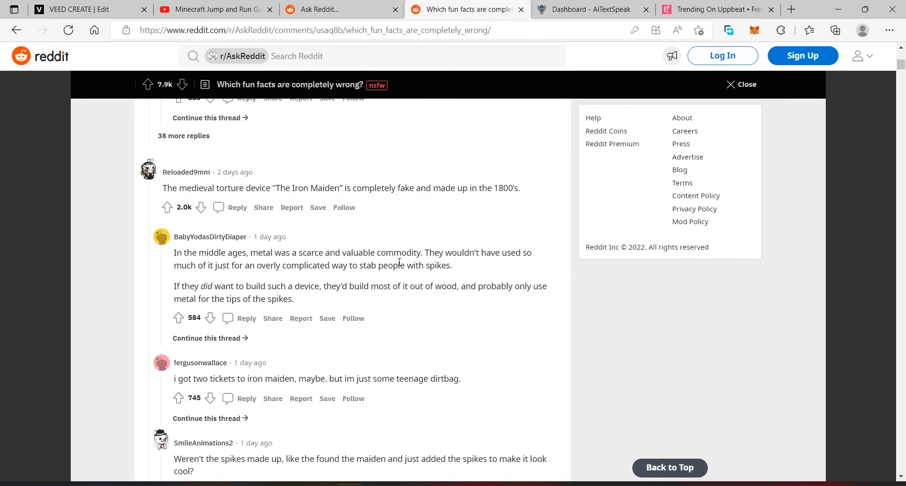
scroll(399, 262, "down", 2)
scroll(380, 302, "up", 10)
scroll(350, 285, "down", 4)
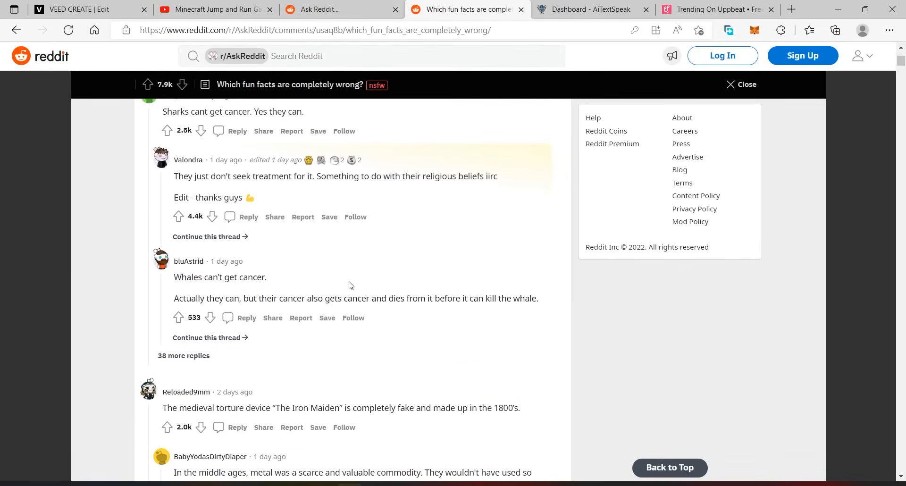